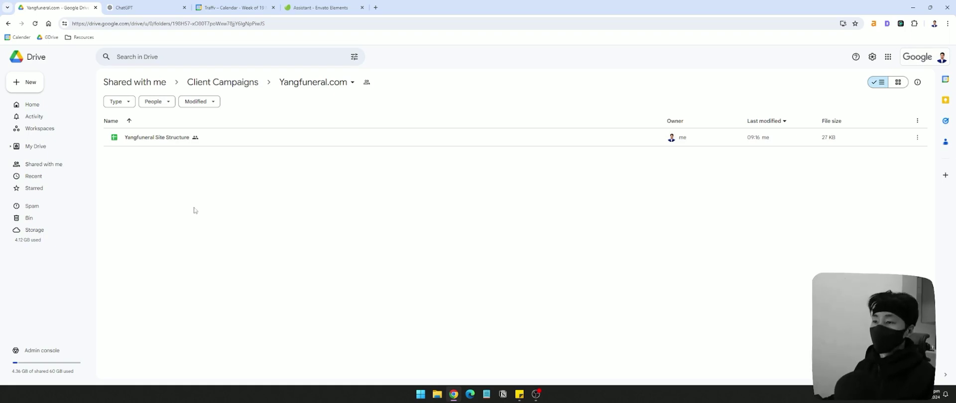
- Open the Yangfuneral Site Structure spreadsheet and bring up the sticky note with a new line below the Inspirations list
click(520, 394)
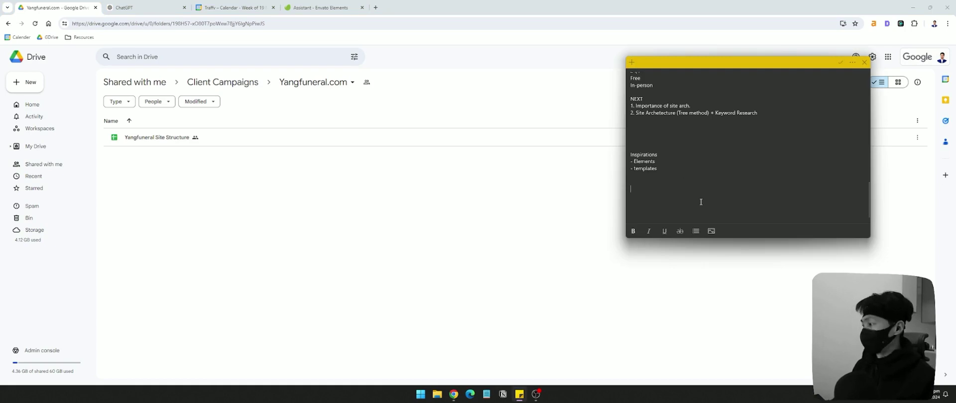
key(BackSpace)
double_click(234, 137)
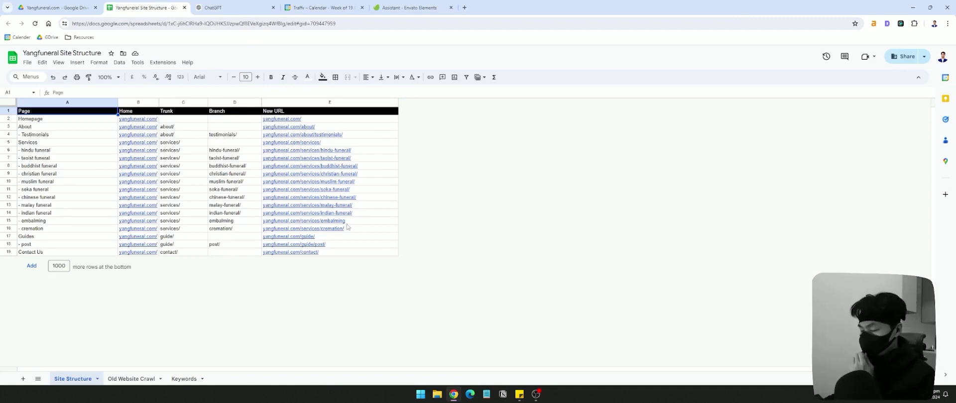
click(520, 395)
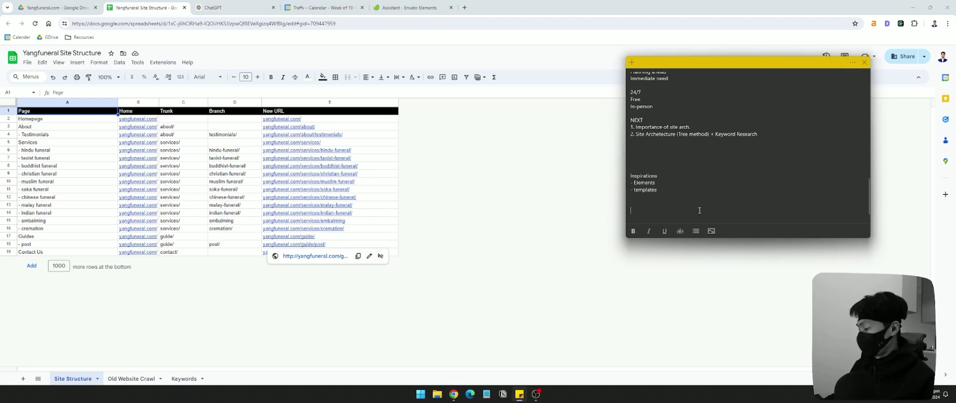
key(Return)
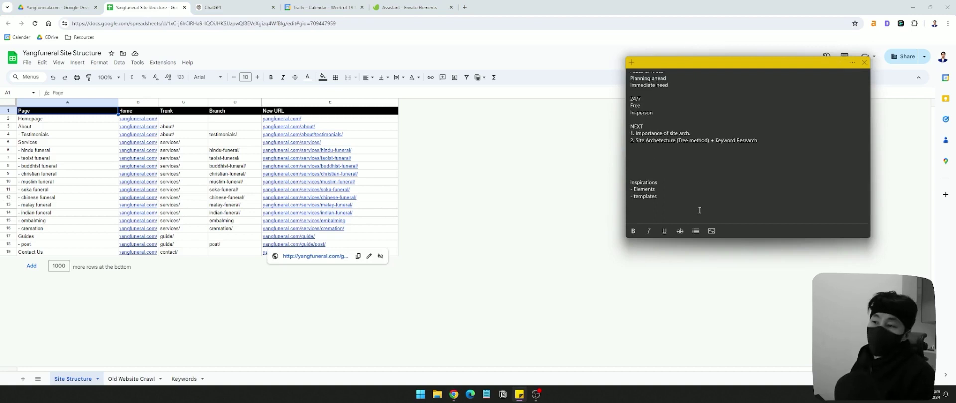
text(land)
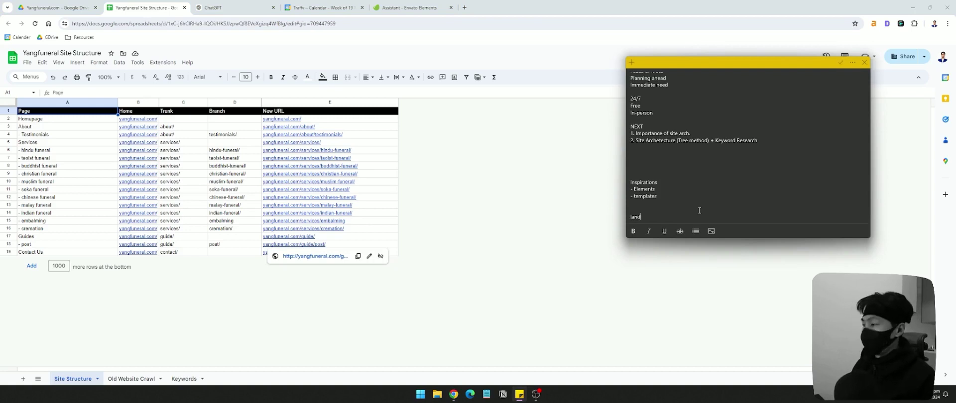
key(BackSpace)
key(BackSpace)
key(BackSpace)
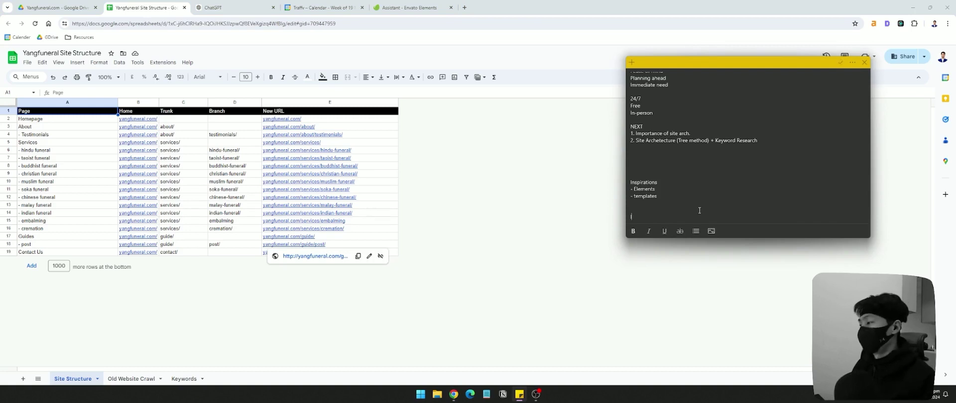
key(BackSpace)
- Write "commercial pages/lead page" in the sticky note below the Inspirations list
key(Return)
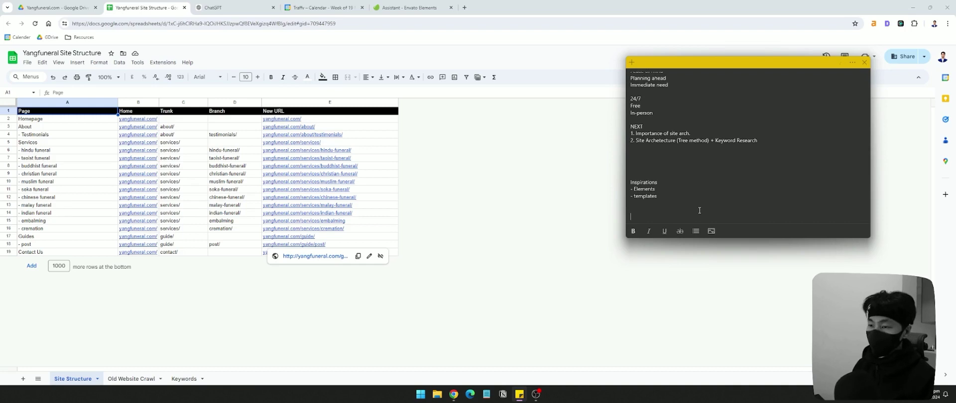
text(comme)
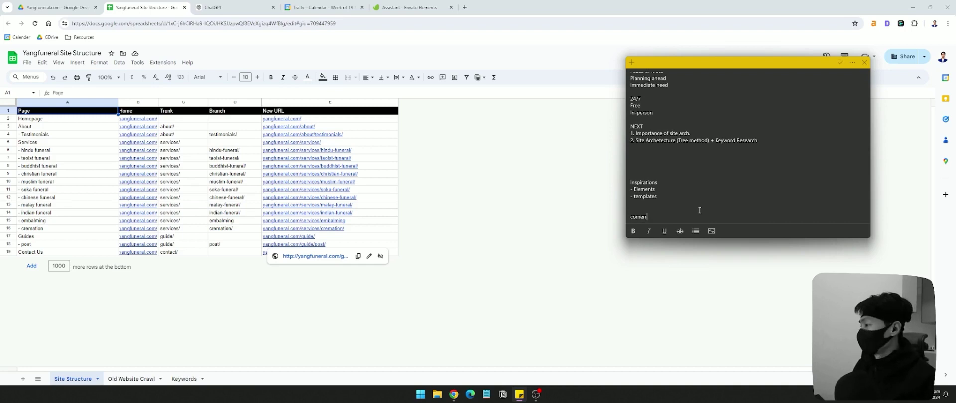
text(rcial pages)
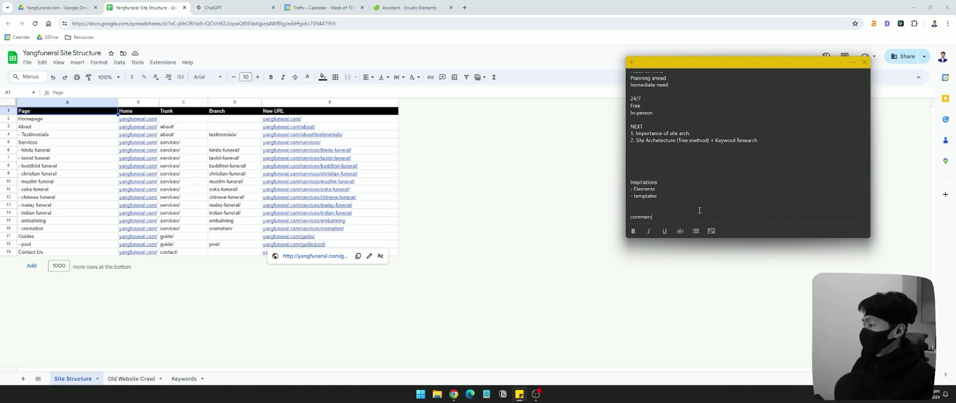
key(Return)
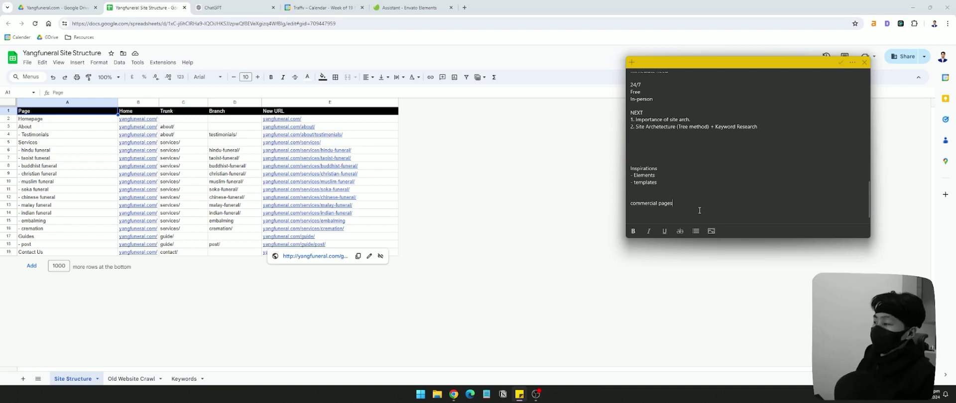
text(lead page)
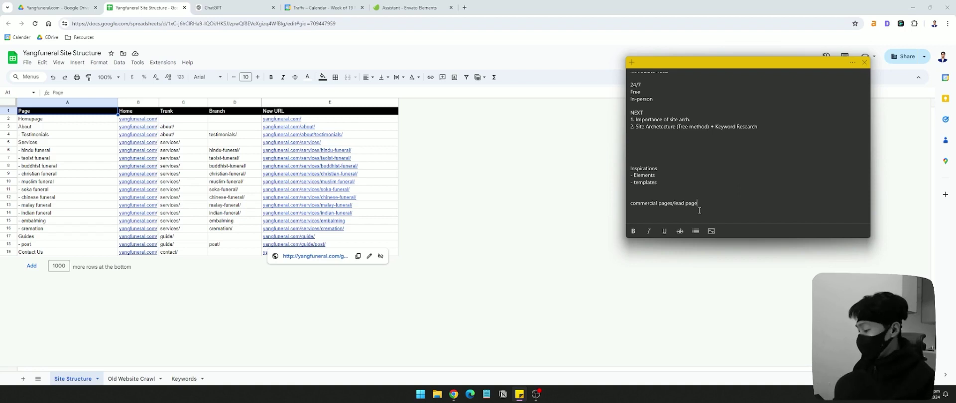
- Add the line "informational pages /education based" to the sticky note, followed by a blank line
text(informational pages /)
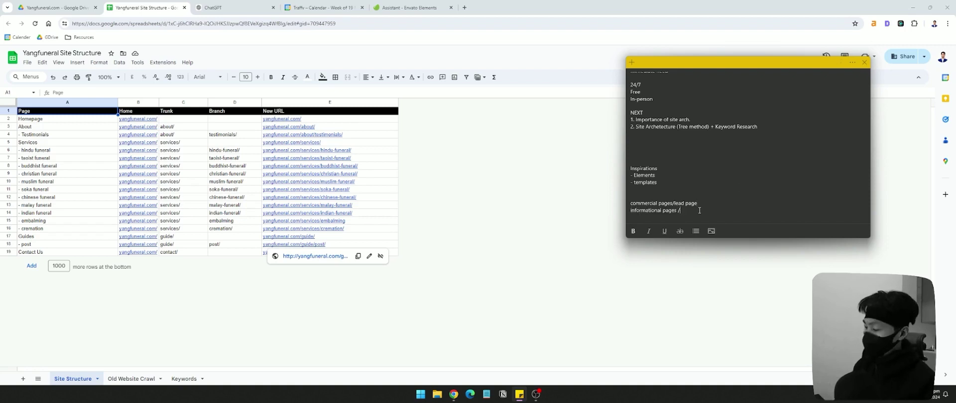
text(education base)
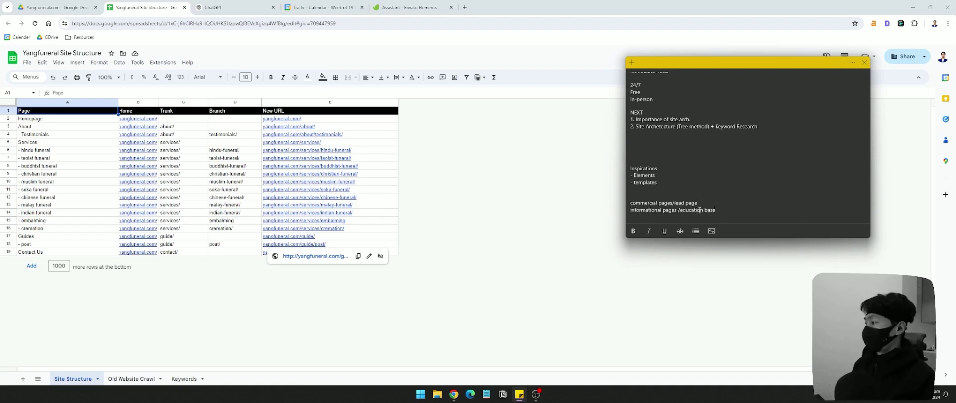
text(d)
key(Return)
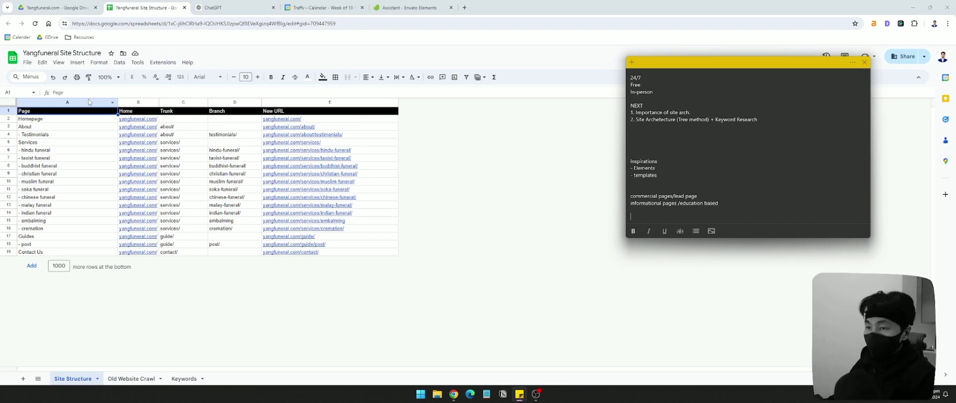
- Review the full page list in the sheet and the individual service rows from hindu funeral to cremation
drag(80, 119, 92, 254)
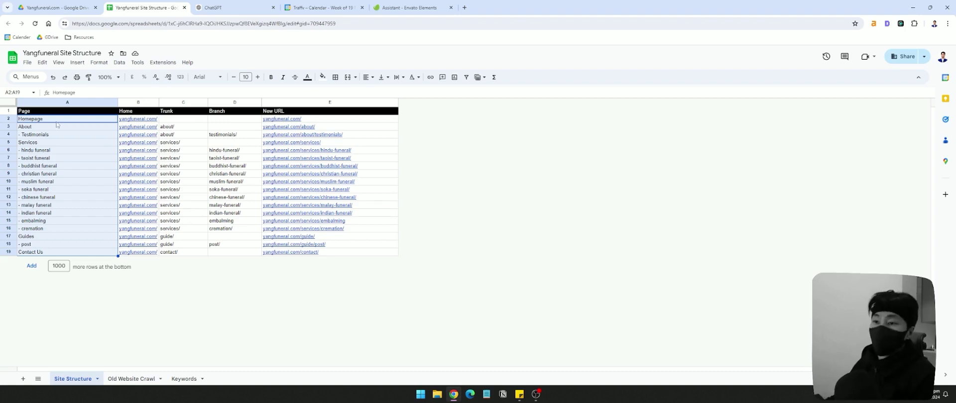
click(52, 151)
drag(60, 155, 63, 231)
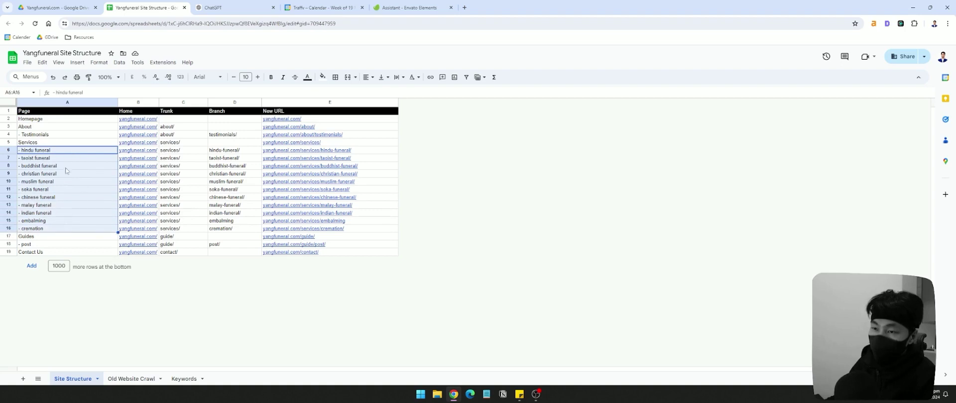
click(7, 150)
click(8, 157)
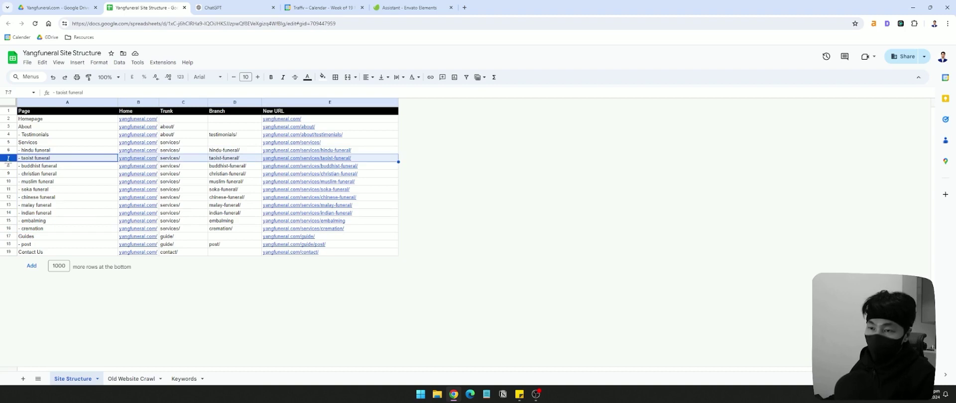
click(53, 150)
drag(56, 154, 329, 230)
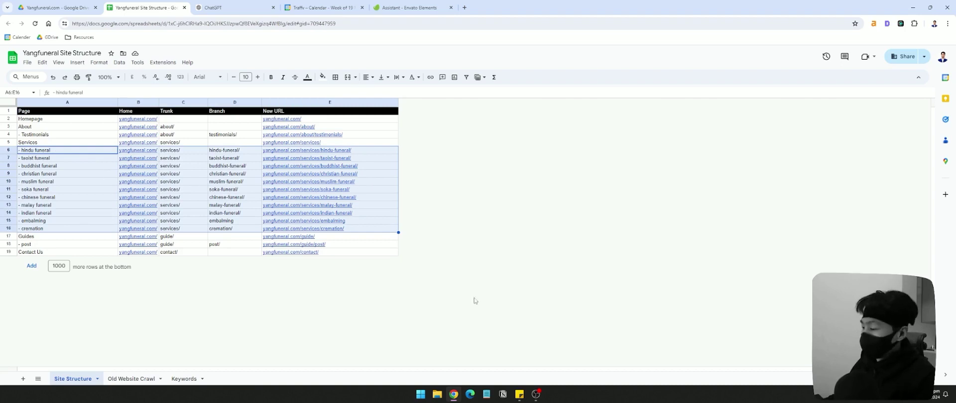
- Start a page list in the sticky note below the page types with the lines "Home page" and "About"
click(520, 395)
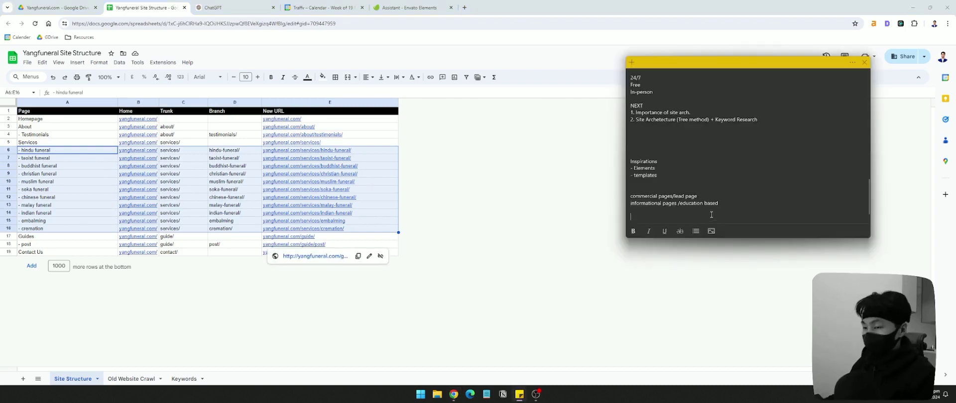
click(739, 190)
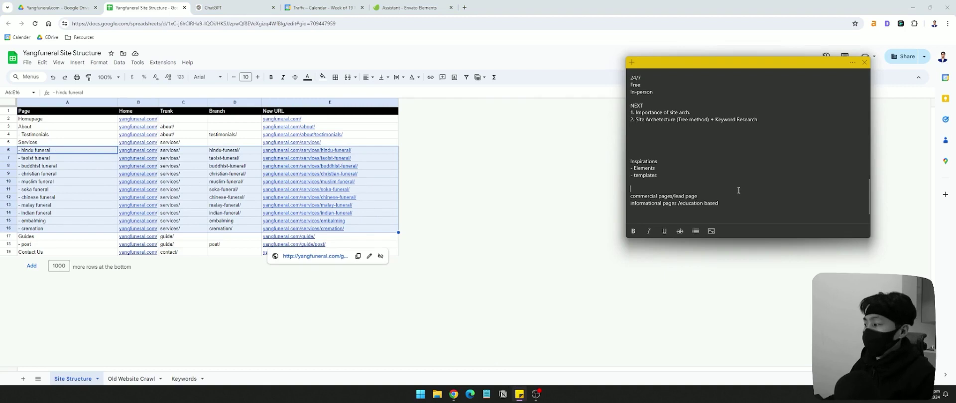
click(727, 214)
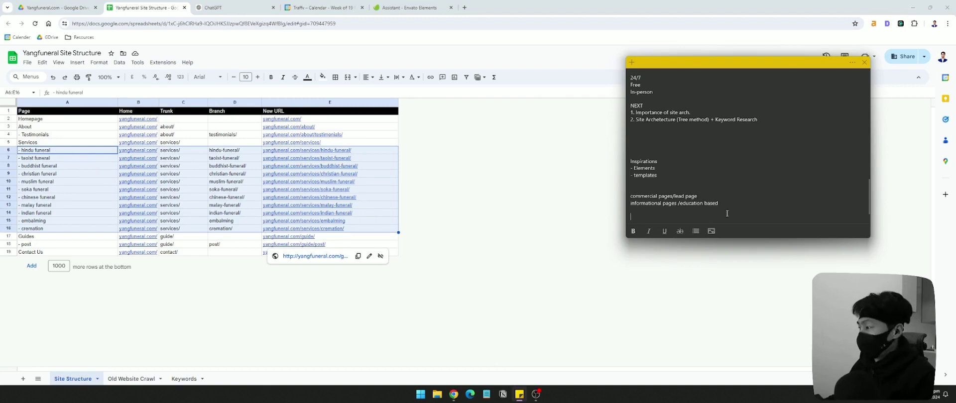
text(Home page)
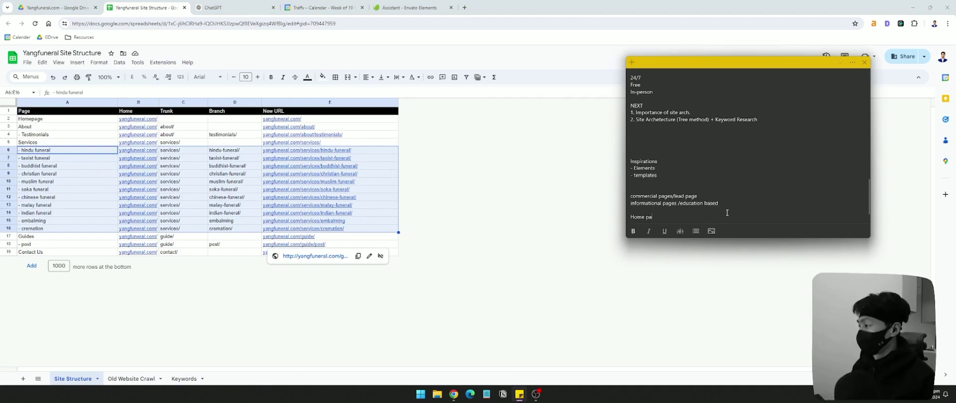
key(Return)
key(Return)
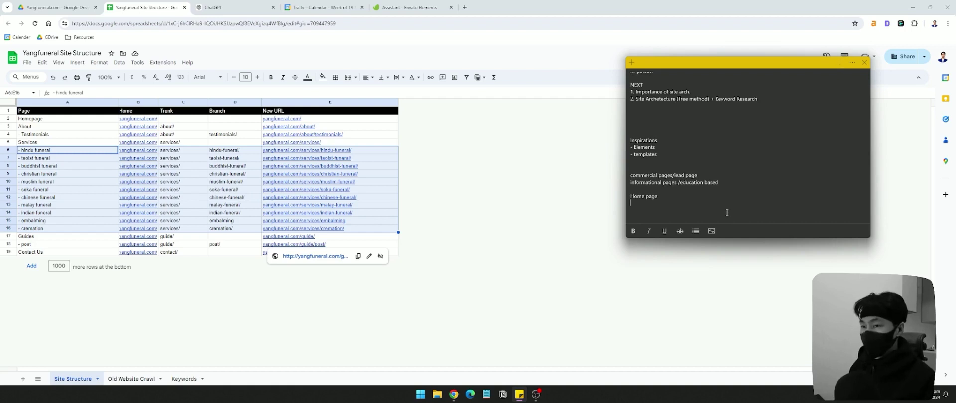
click(680, 211)
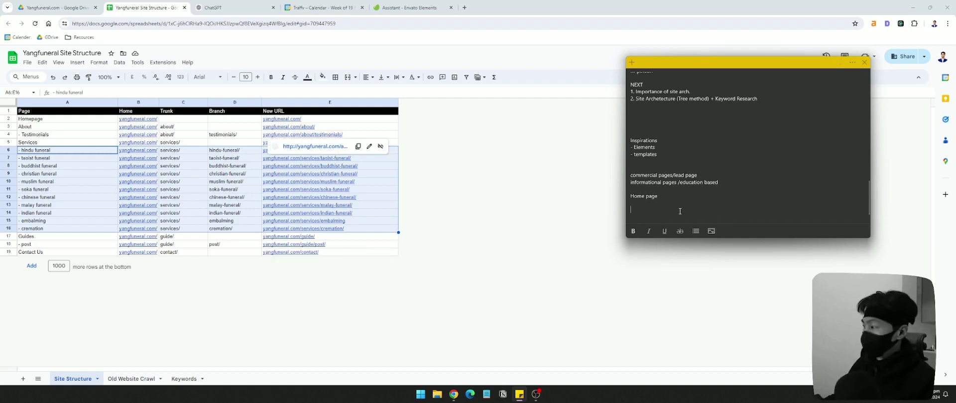
click(655, 203)
text(About)
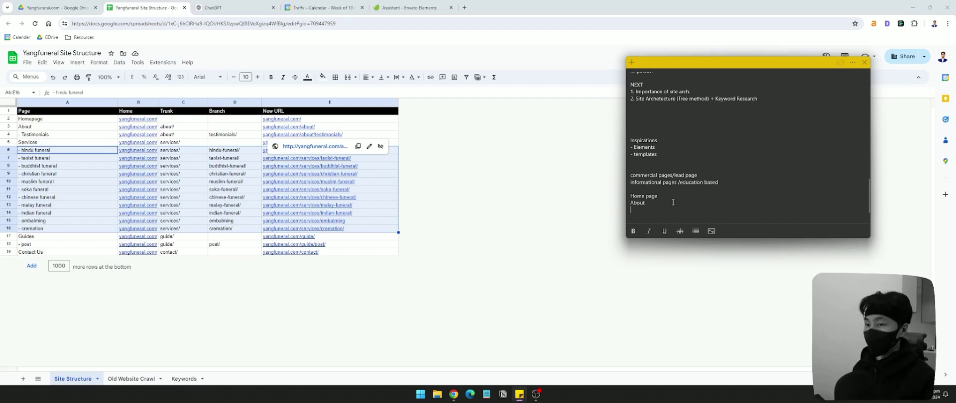
- Examine the About and Testimonials rows in the sheet to compare the trunk page with its branch
drag(234, 135, 24, 139)
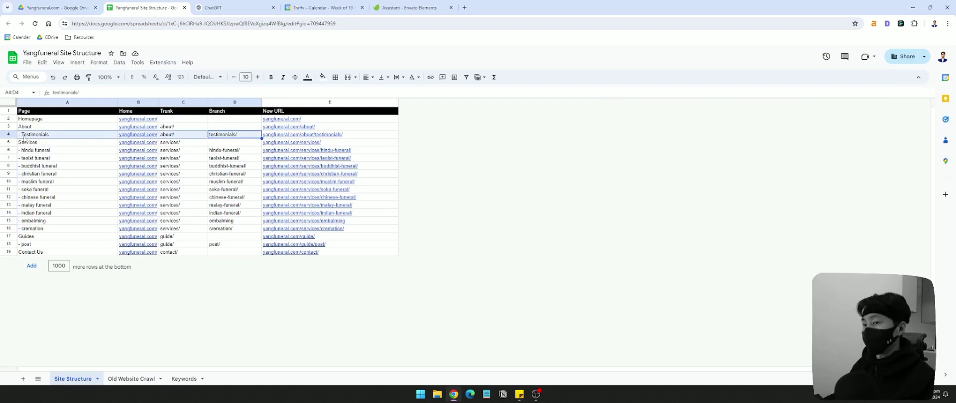
click(56, 128)
click(58, 134)
click(31, 127)
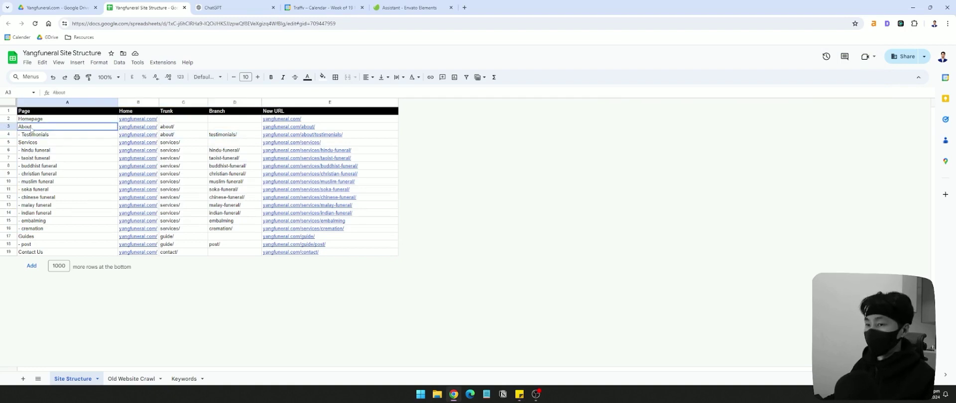
click(10, 128)
drag(252, 136, 14, 135)
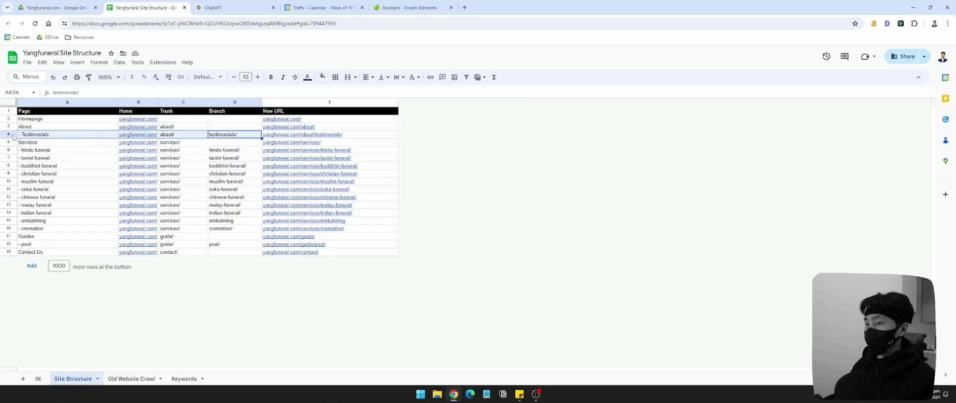
click(51, 129)
click(31, 135)
- Add "Testimonials" and "Service Category Page" as separate lines to the sticky note's page list
key(alt+Tab)
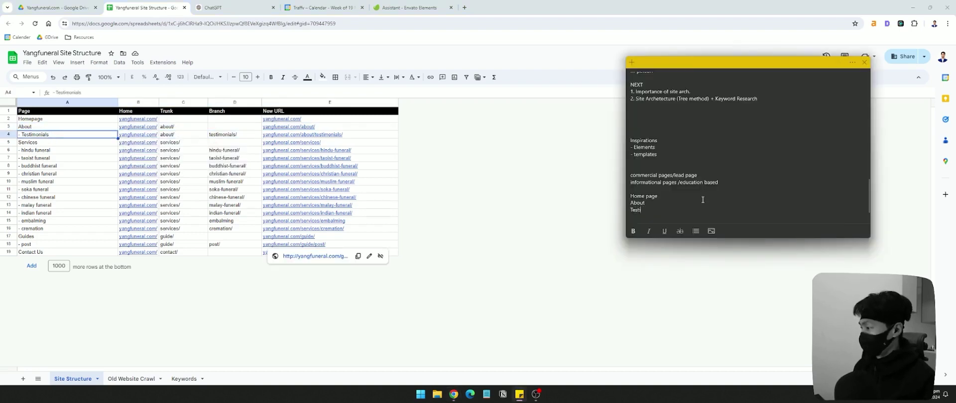
text(Testimonial)
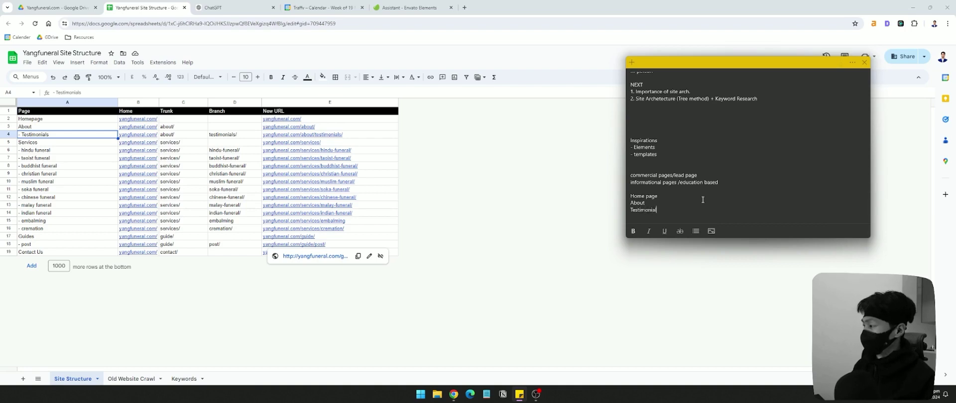
text(s Service)
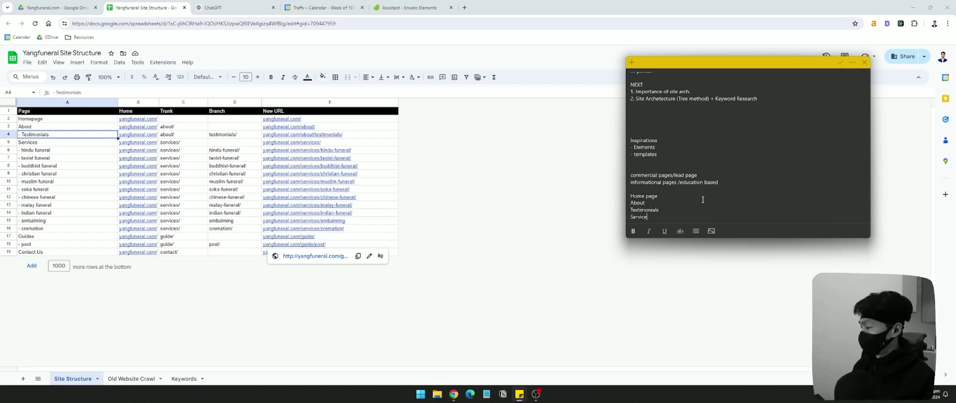
text( Category Page)
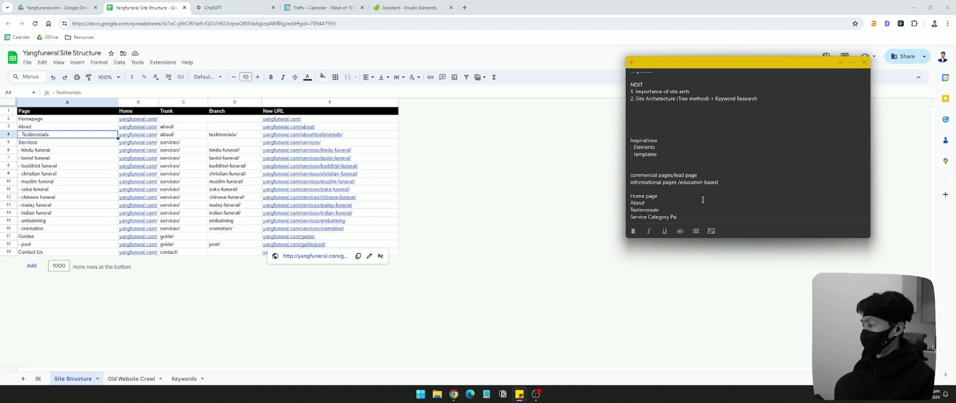
key(Return)
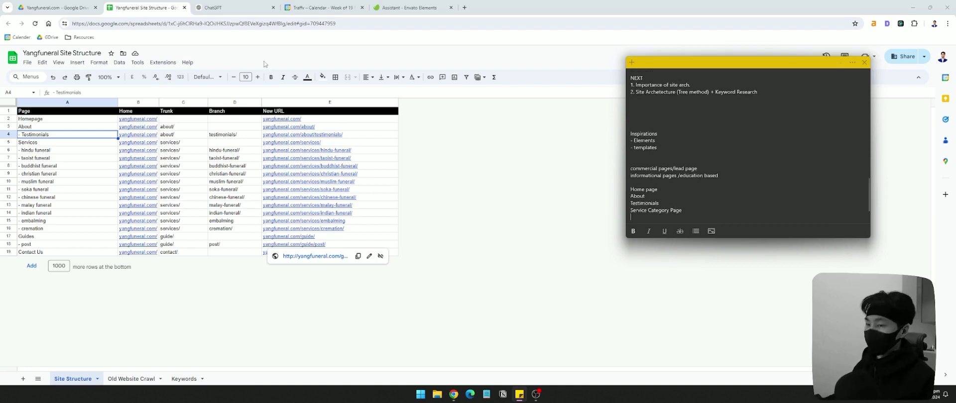
- Examine the Services row in the sheet, including its trunk, branch and new URL cells
click(9, 142)
click(278, 143)
click(226, 143)
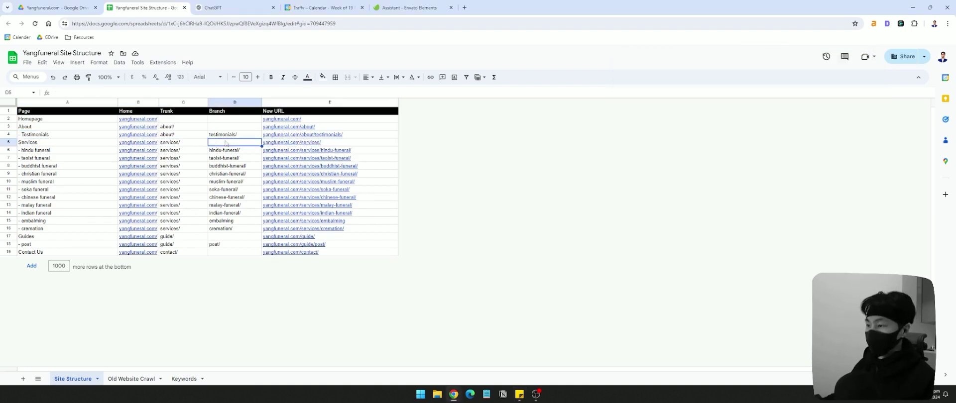
click(186, 144)
click(33, 144)
click(8, 142)
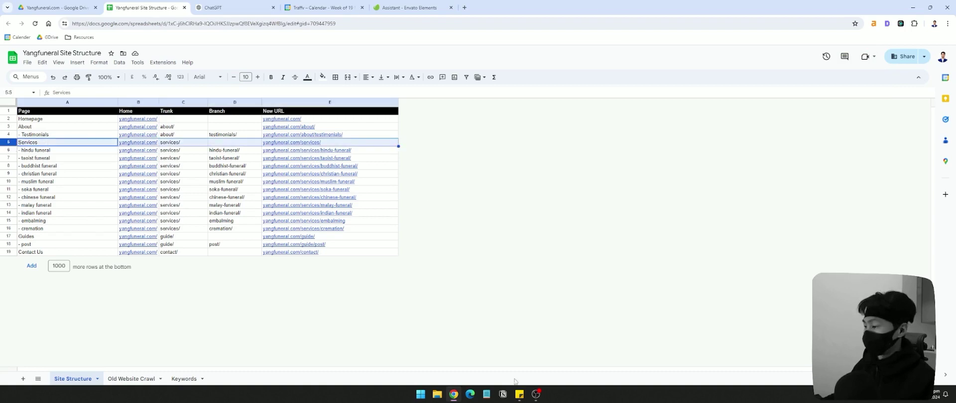
- Add the line "Individual service page" below "Service Category Page" in the sticky note's page list
click(519, 395)
text(Indi)
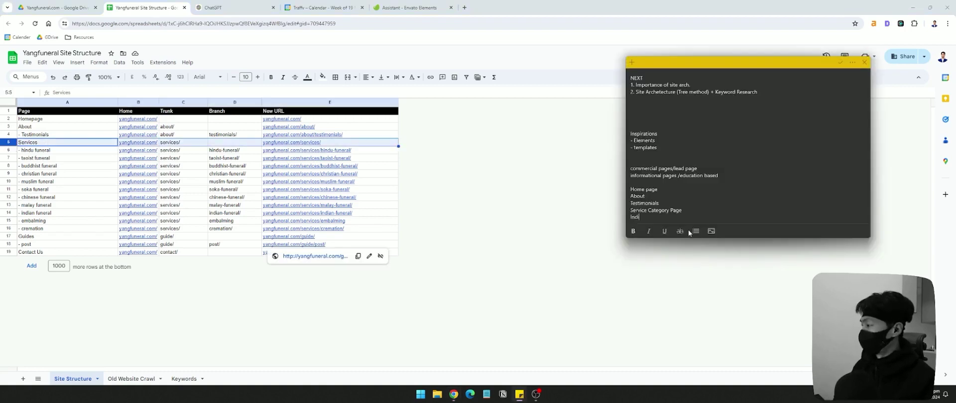
text(vidual service page)
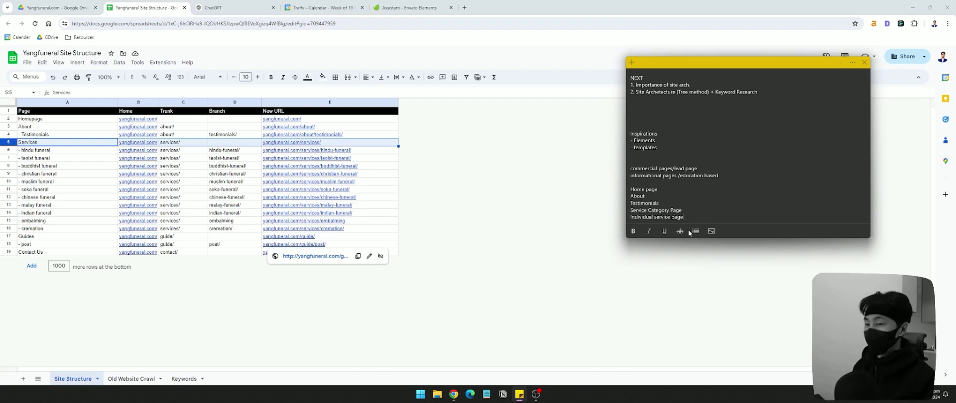
key(Return)
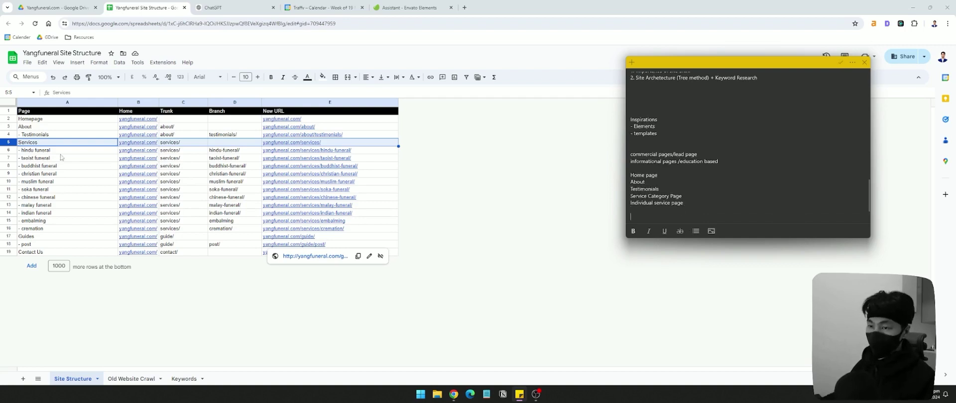
- Check the individual funeral service and Guides rows in the sheet and add "Guide cateogory page" and "indivudual guide page" to the sticky note's list
click(9, 150)
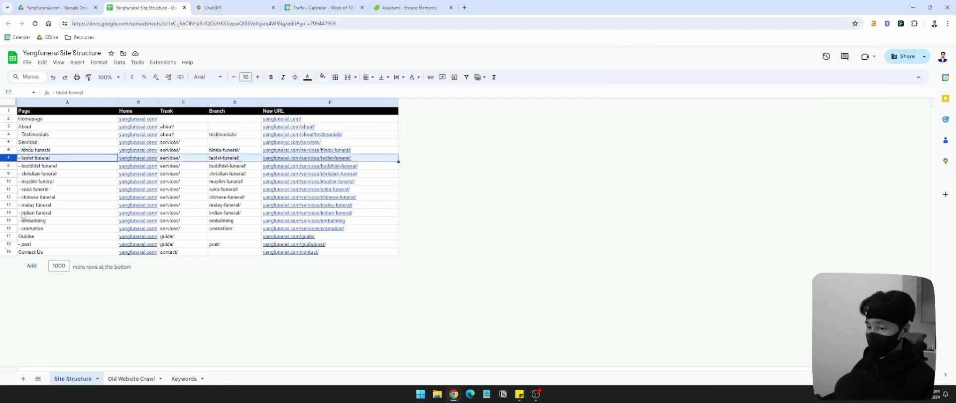
click(8, 236)
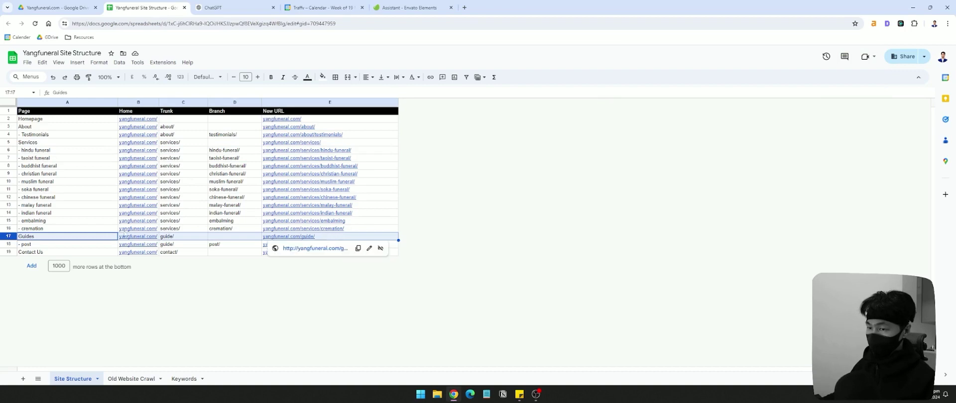
key(alt+Tab)
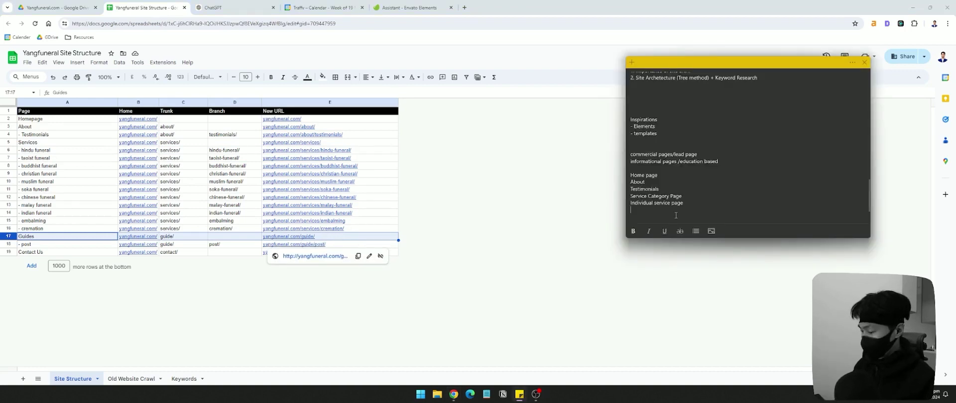
text(Guide cateog)
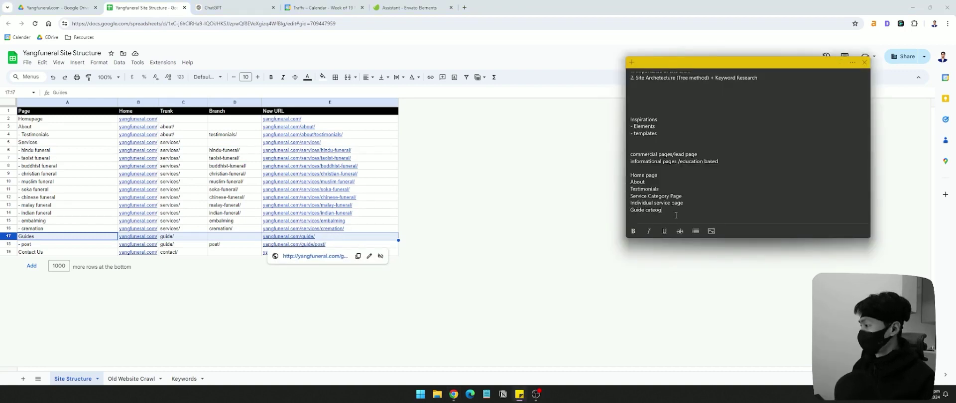
text(ory page)
key(Return)
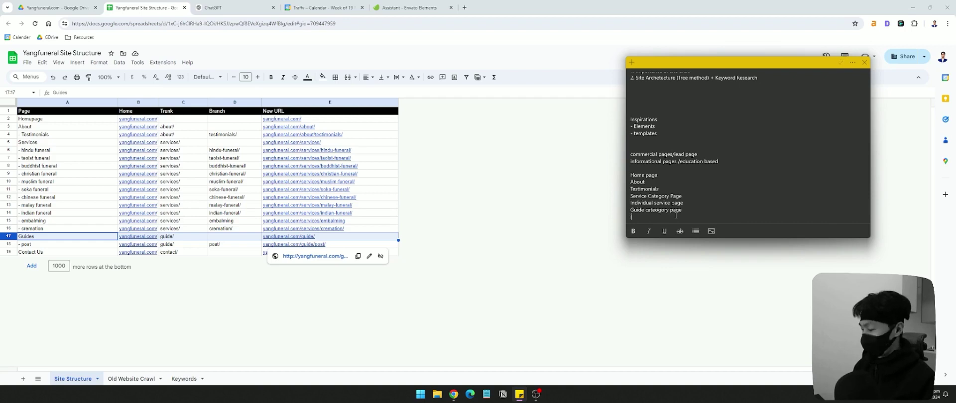
text(indivudual guide page)
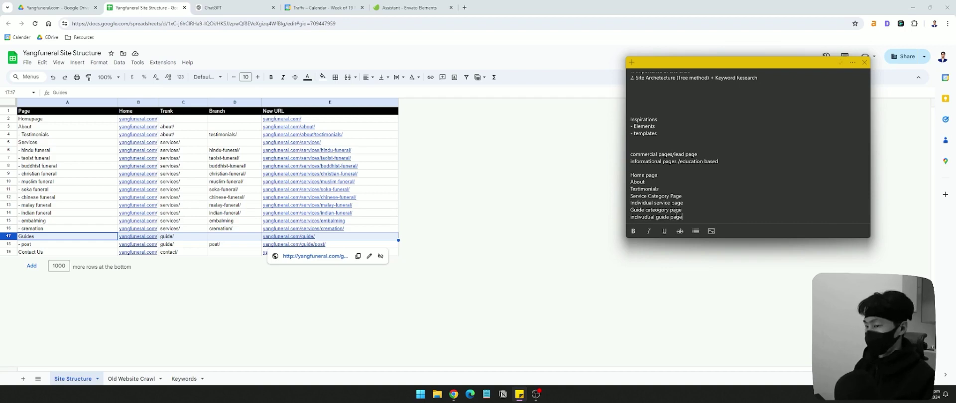
- Finish the sticky note's page list with the line "Contact us"
key(Return)
text(Conat)
key(BackSpace)
key(BackSpace)
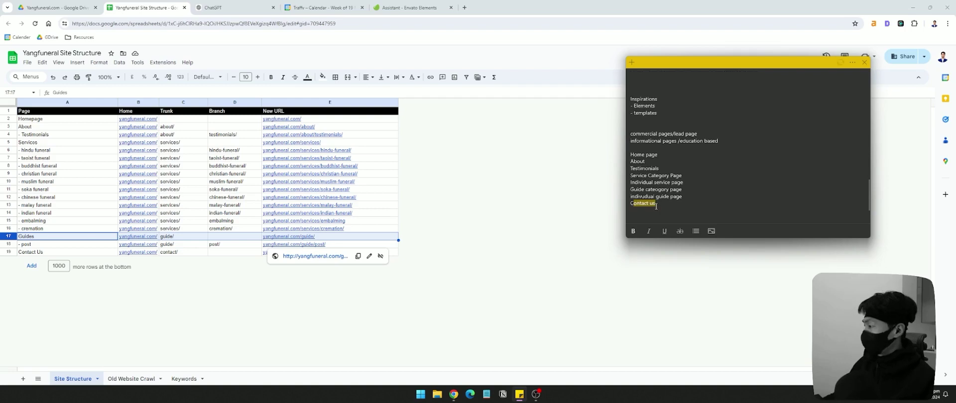
click(675, 150)
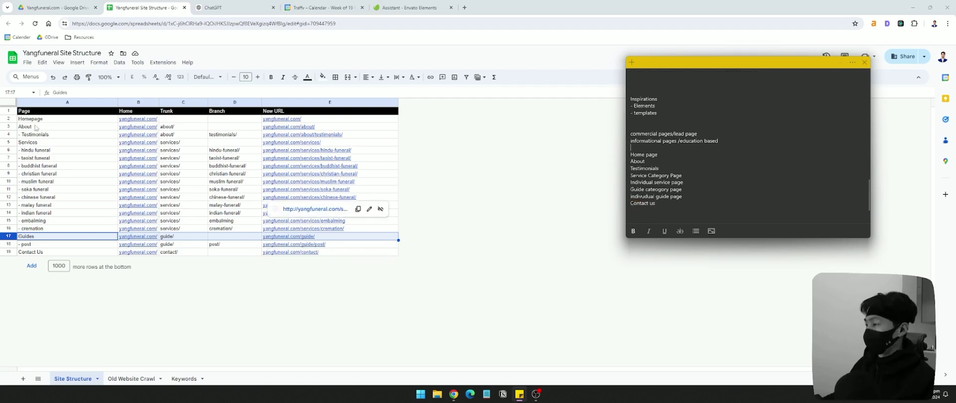
- Compare the sheet's Page column from Homepage to Contact Us with the page types listed in the sticky note
drag(57, 123, 57, 252)
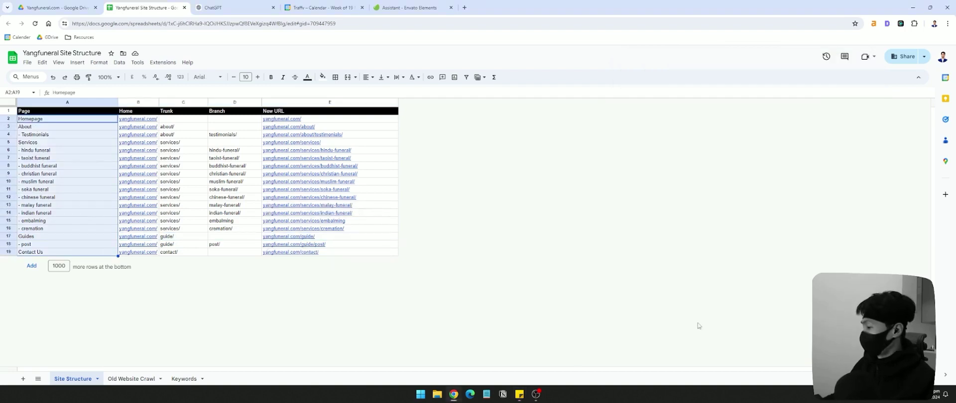
click(519, 394)
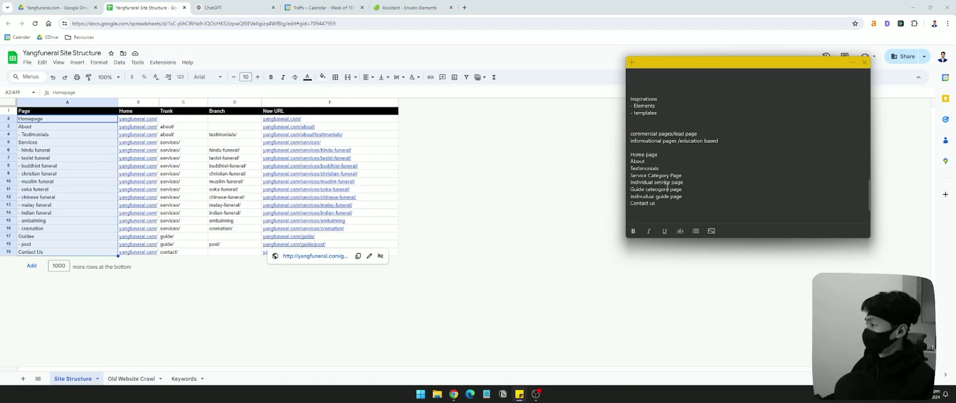
drag(682, 212, 631, 154)
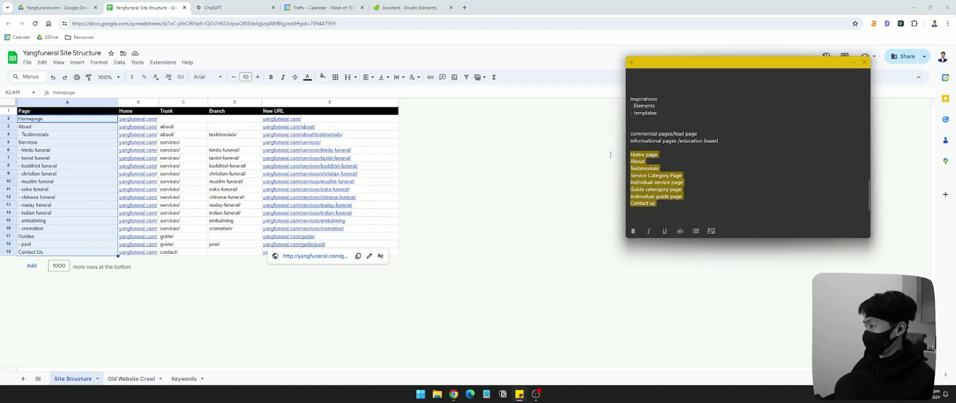
click(674, 162)
drag(657, 203, 631, 154)
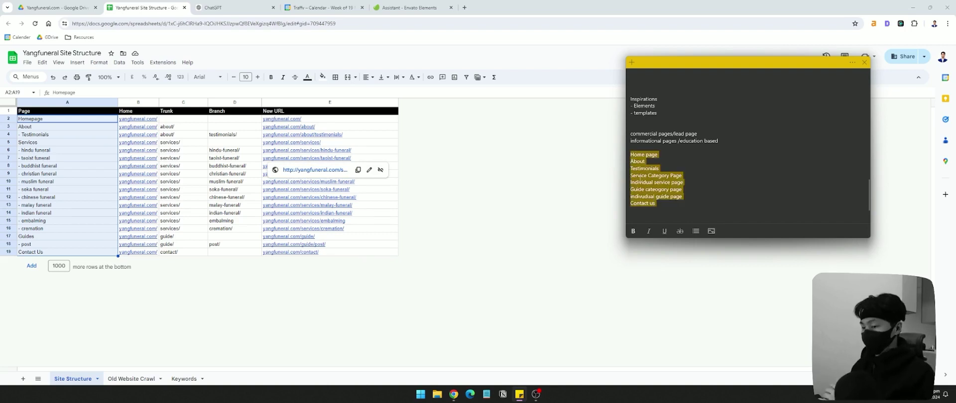
click(662, 153)
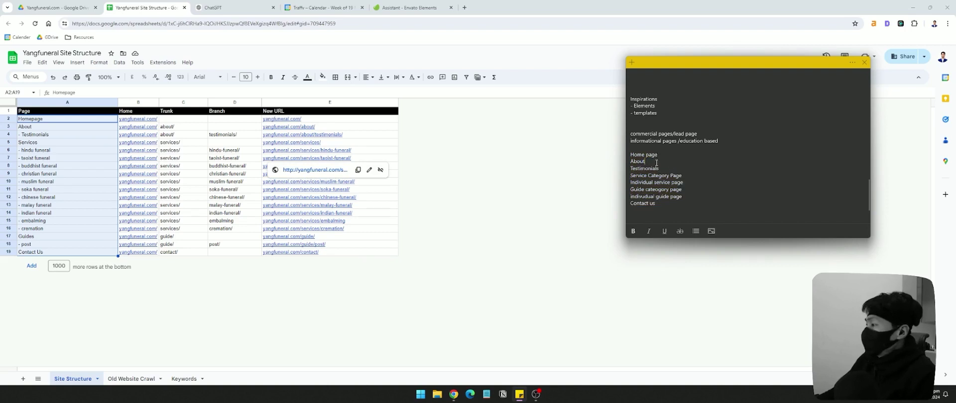
- Move the "About" and "Testimonials" lines below "Contact us" in the sticky note's page list
double_click(657, 163)
drag(660, 164, 633, 162)
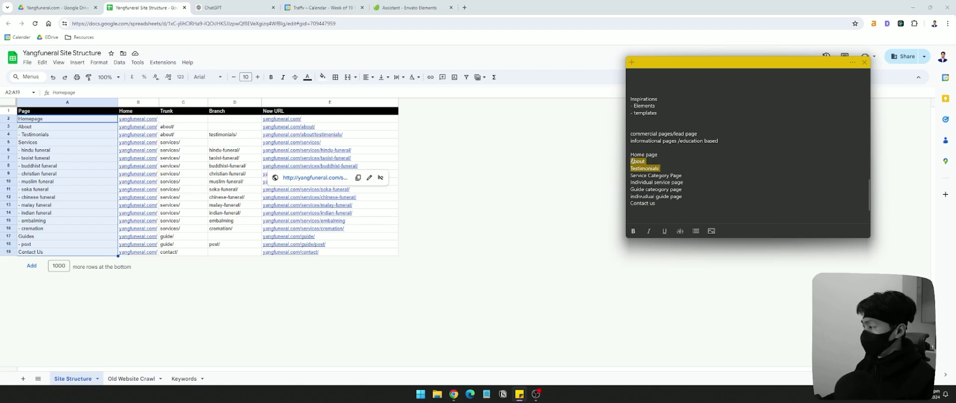
key(ctrl+x)
click(657, 196)
key(ctrl+v)
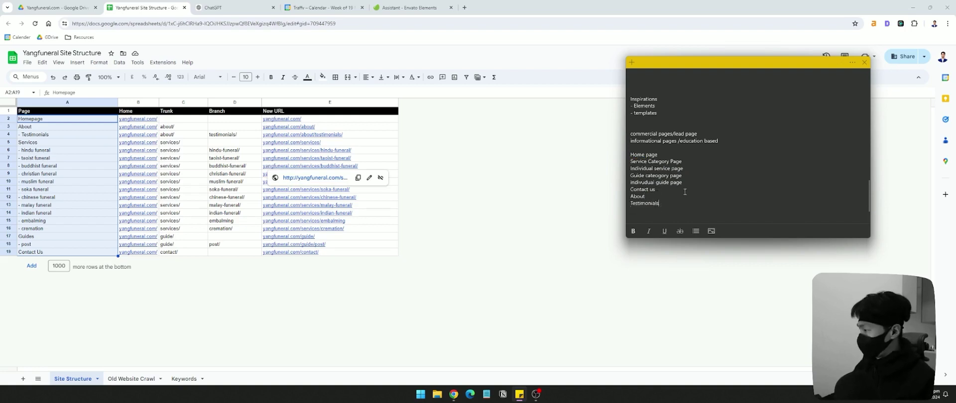
- Review the reordered page list in the sticky note, from the service lines through the guide lines
scroll(697, 189, up, 2)
drag(680, 204, 631, 185)
scroll(632, 186, down, 1)
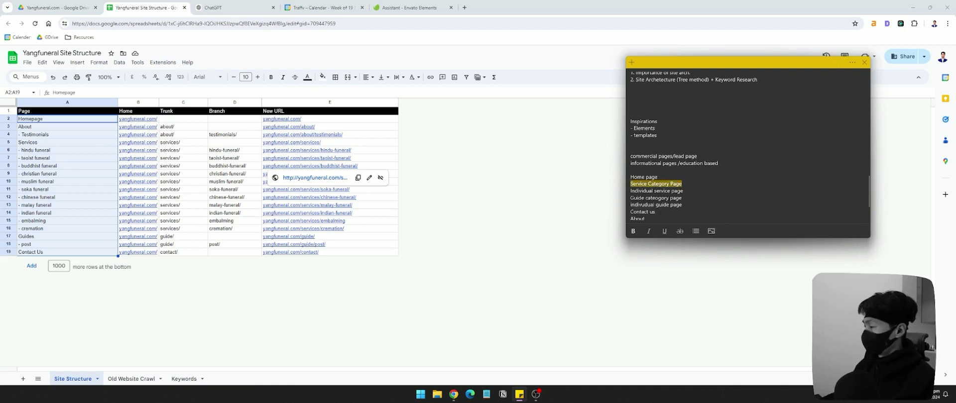
click(714, 186)
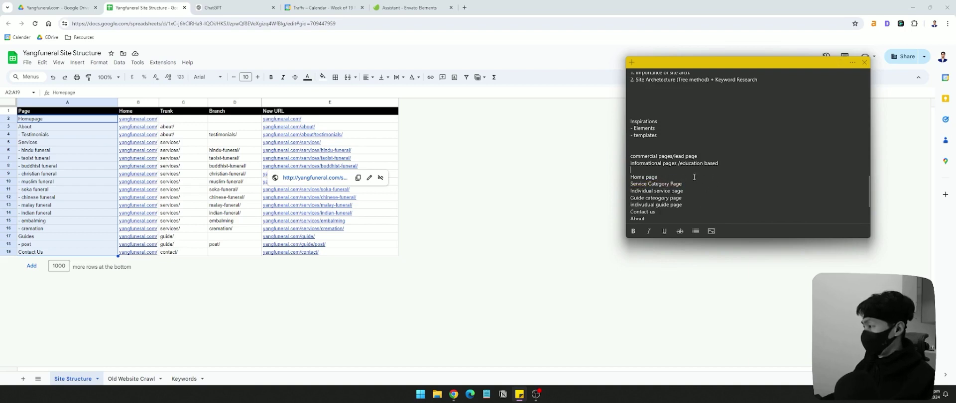
drag(695, 183, 617, 184)
click(729, 203)
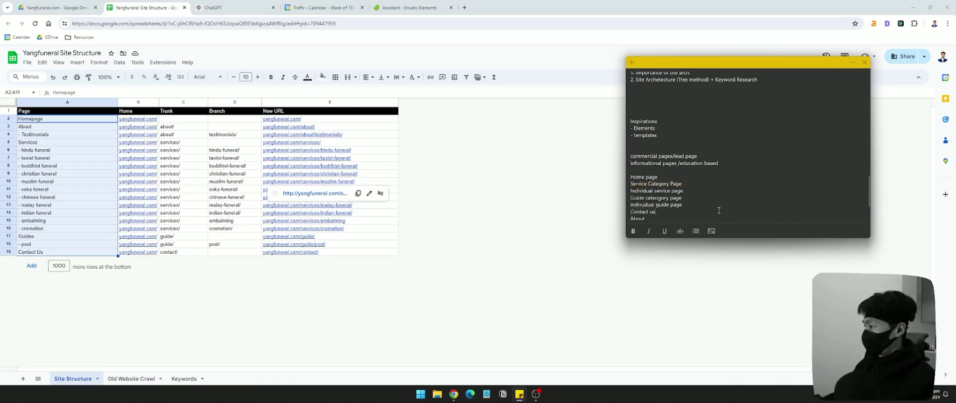
click(710, 199)
scroll(710, 201, down, 1)
drag(681, 203, 628, 197)
triple_click(704, 206)
double_click(671, 198)
click(688, 201)
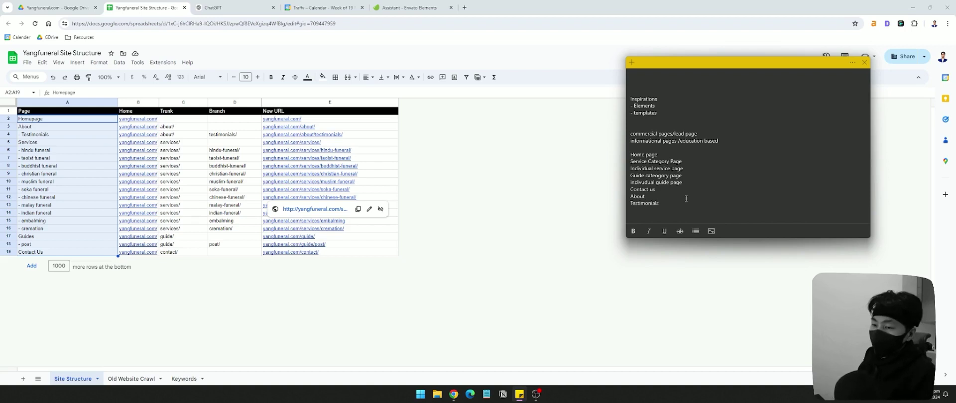
- Examine the closing "Contact us", "About" and "Testimonials" lines of the sticky note's page list
double_click(644, 204)
click(644, 203)
double_click(638, 196)
double_click(642, 203)
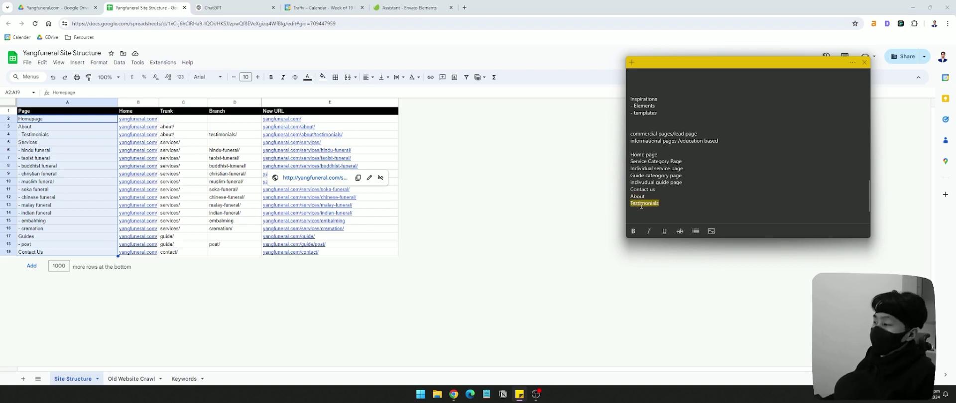
click(641, 189)
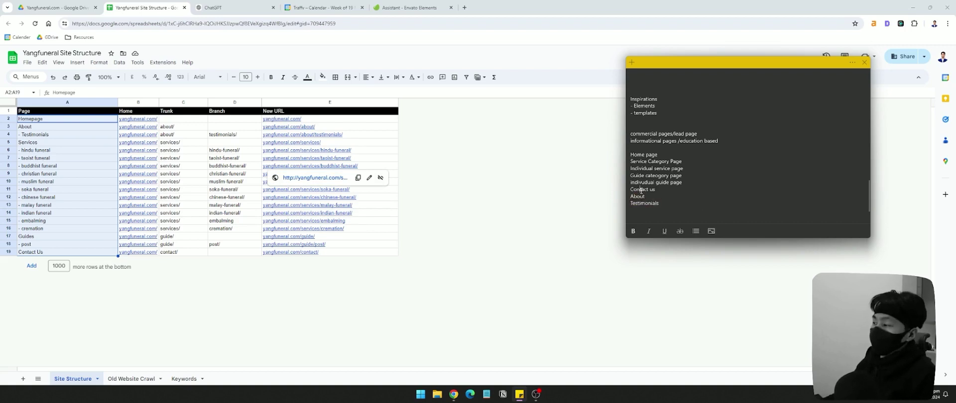
click(683, 215)
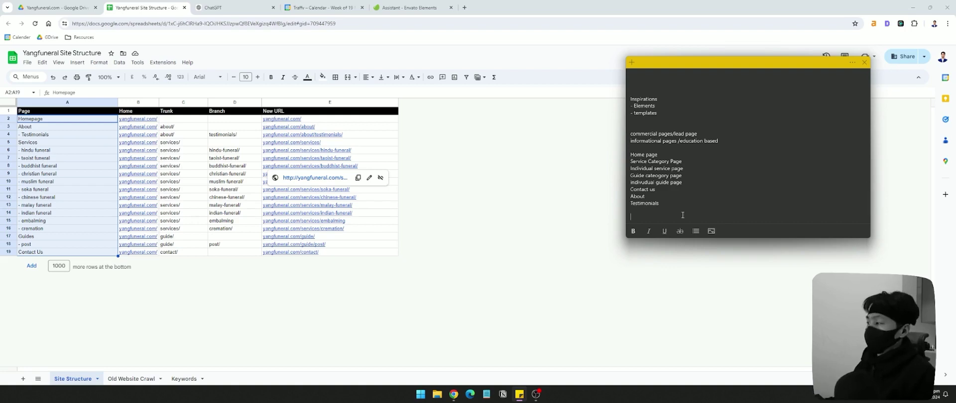
- Compare the category page lines with the individual service and guide page lines in the sticky note
click(675, 156)
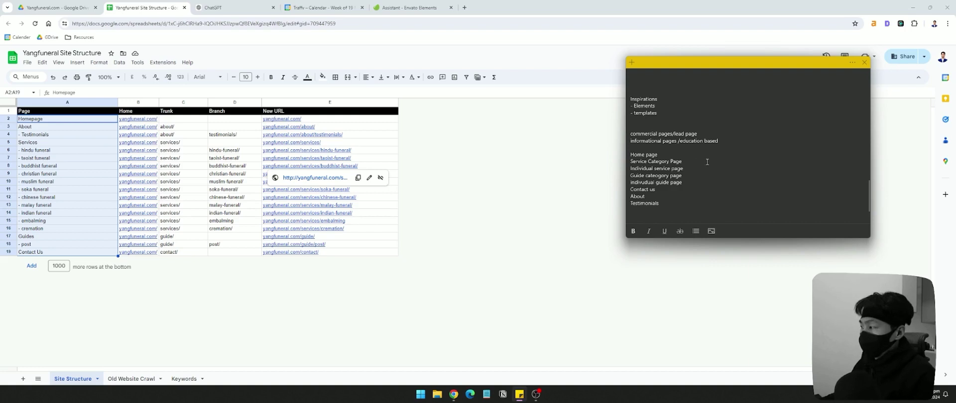
drag(705, 163, 617, 163)
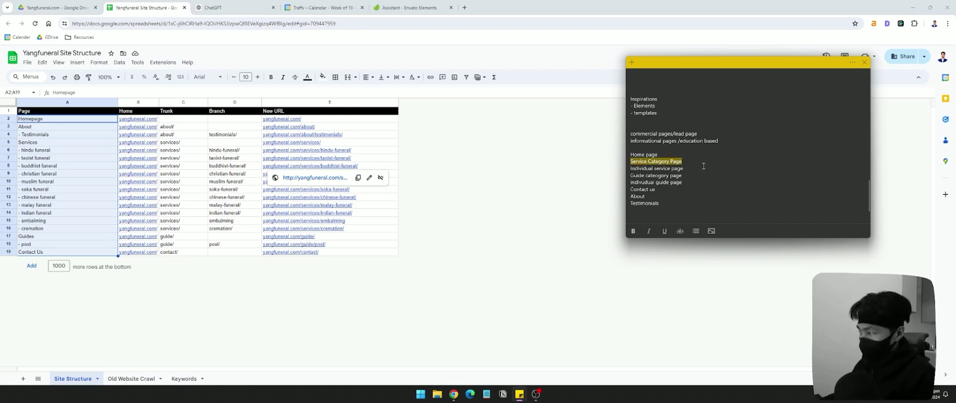
drag(701, 169, 615, 170)
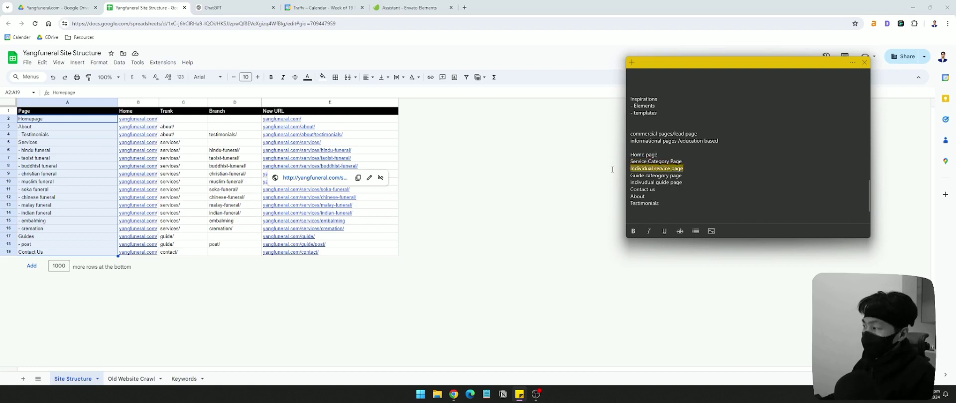
click(722, 170)
drag(723, 170, 617, 168)
click(744, 169)
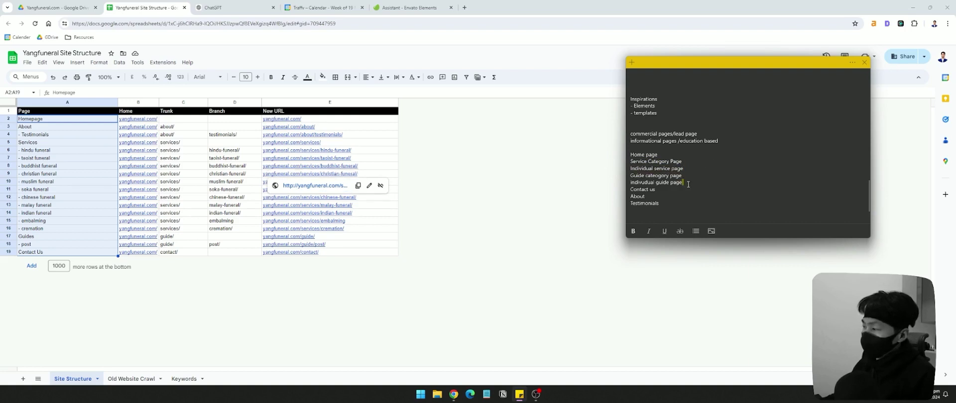
drag(688, 185, 627, 184)
drag(699, 186, 611, 182)
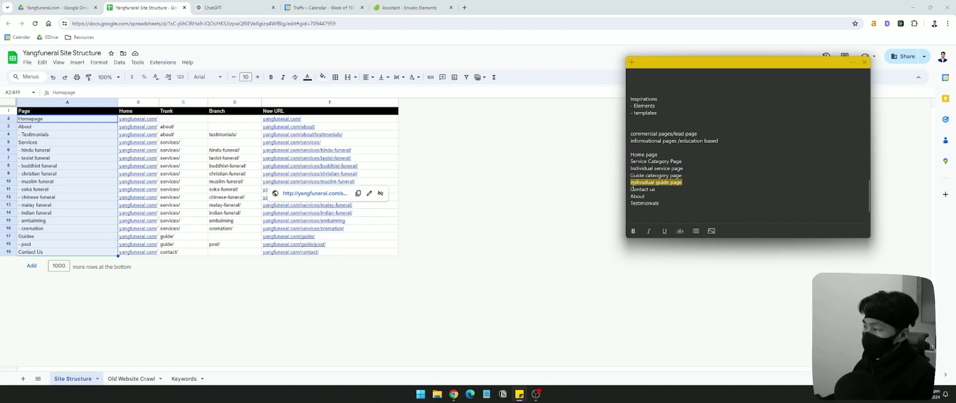
- Move the "Individual service page" line above "Home page" in the sticky note and select the "Home page" text
drag(684, 168, 629, 169)
key(BackSpace)
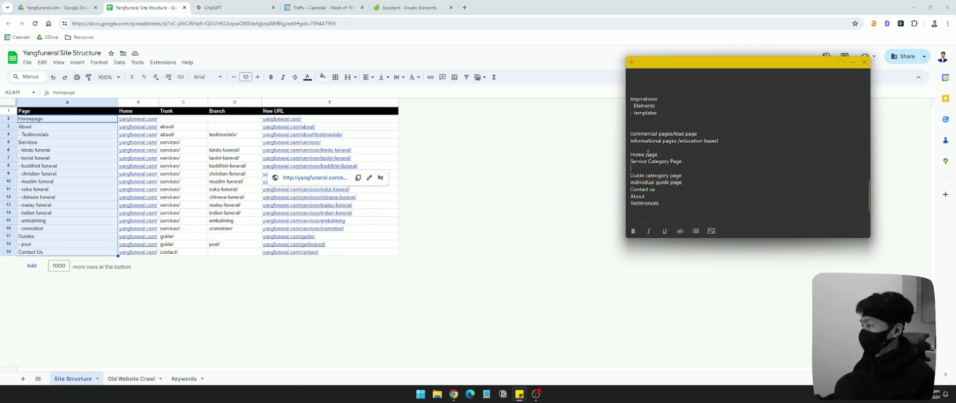
key(BackSpace)
click(647, 149)
key(Return)
key(ctrl+v)
drag(662, 202, 629, 161)
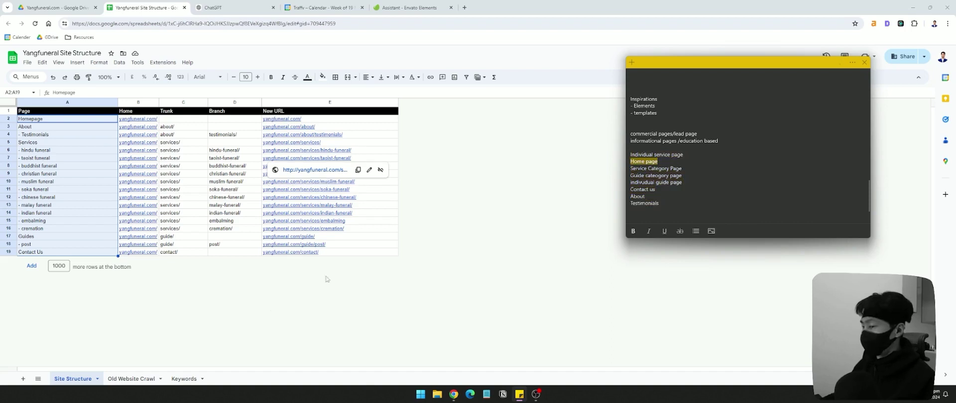
- Insert a column after New URL in the Site Structure sheet and give it the header "Page Type"
click(305, 100)
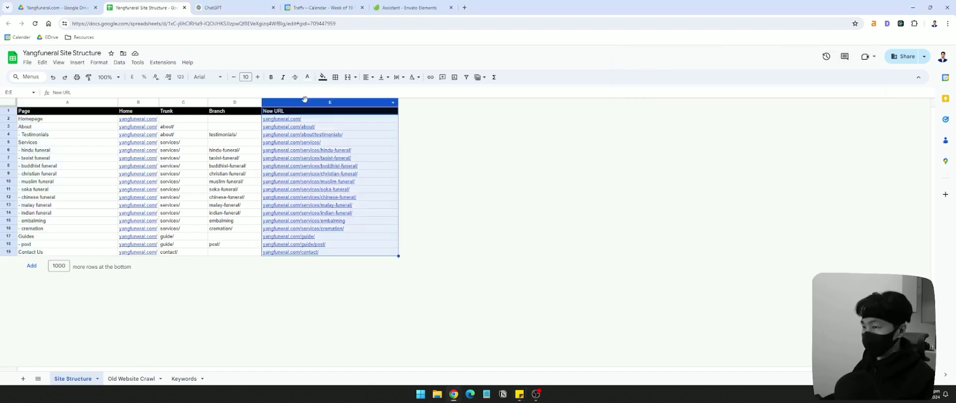
right_click(305, 100)
click(369, 177)
text(Page Type)
key(Return)
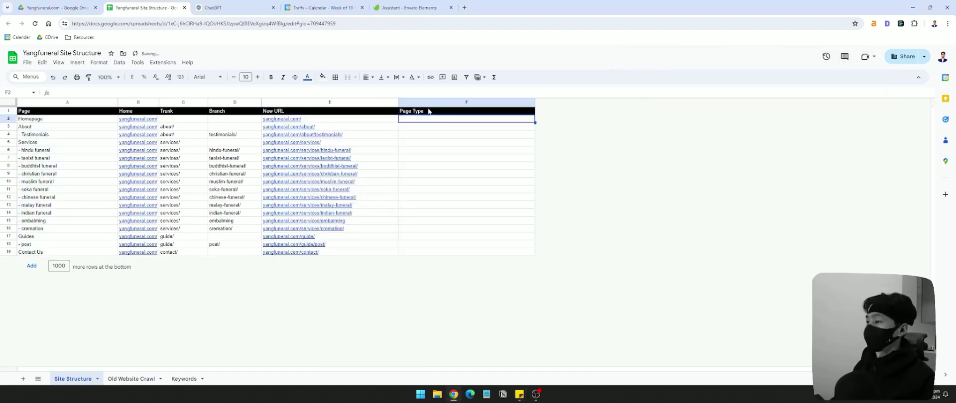
- Copy "Home page" from the sticky note into the Homepage row's Page Type cell
key(alt+Tab)
key(ctrl+c)
key(alt+Tab)
key(ctrl+v)
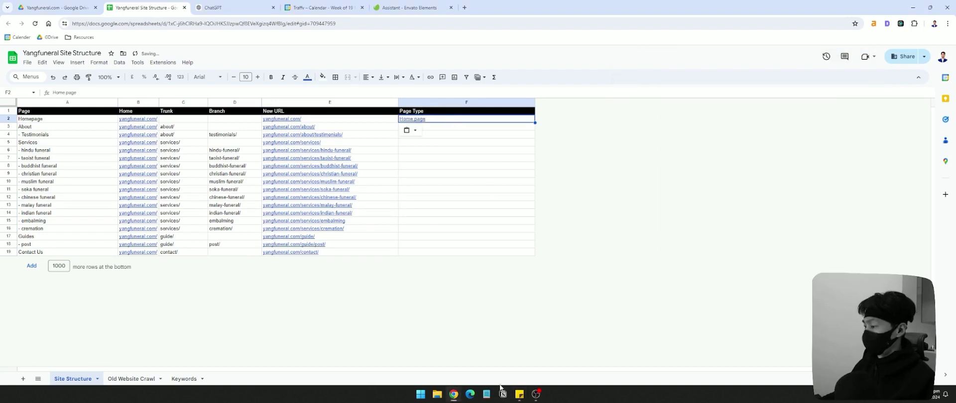
- Change the Homepage row's Page Type to "Homepage" and clear the cell's link-style formatting
double_click(414, 119)
key(BackSpace)
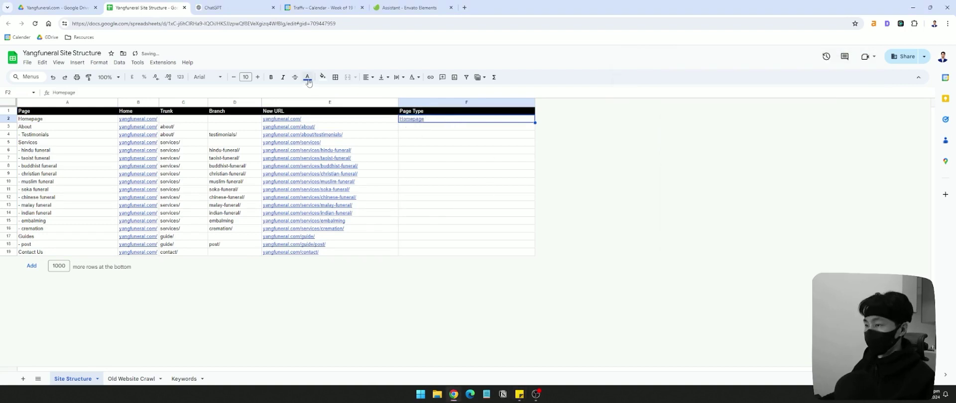
key(ctrl+backslash)
click(419, 158)
click(418, 119)
- Replace the Homepage row's Page Type with the "Home page" text copied from the sticky note
key(alt+Tab)
click(665, 165)
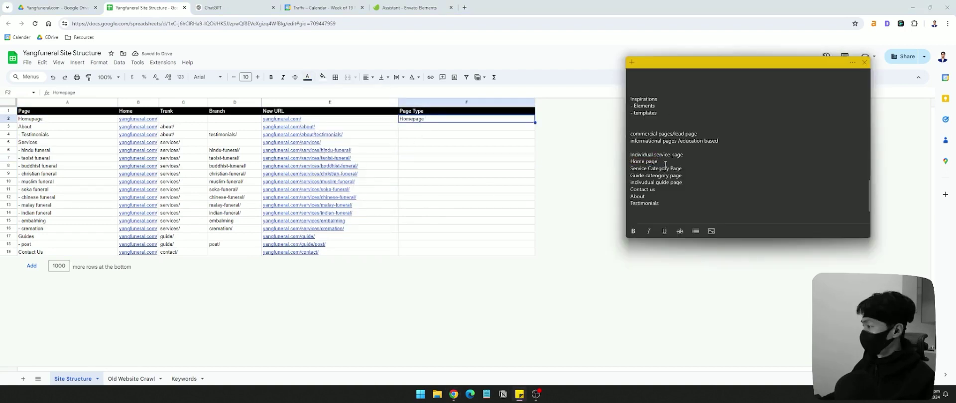
drag(666, 165, 615, 163)
key(ctrl+c)
key(alt+Tab)
key(ctrl+v)
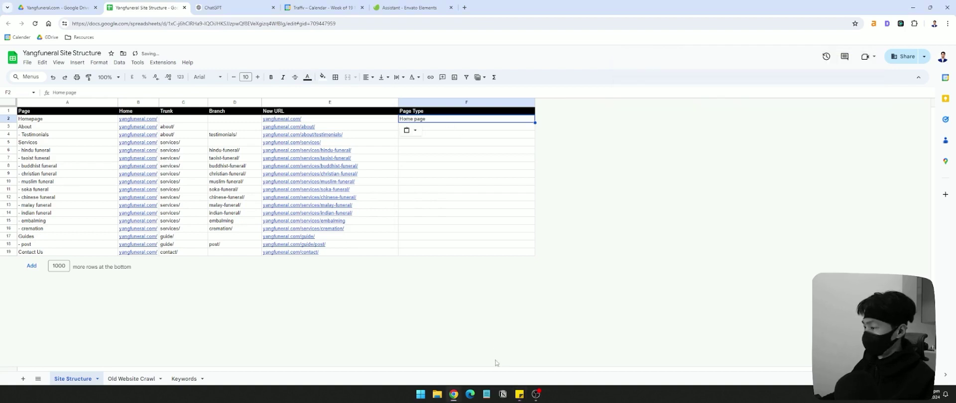
- Copy "Individual service page" from the sticky note into the Page Type cells of all rows from hindu funeral to cremation
click(520, 395)
click(8, 127)
drag(30, 150, 457, 231)
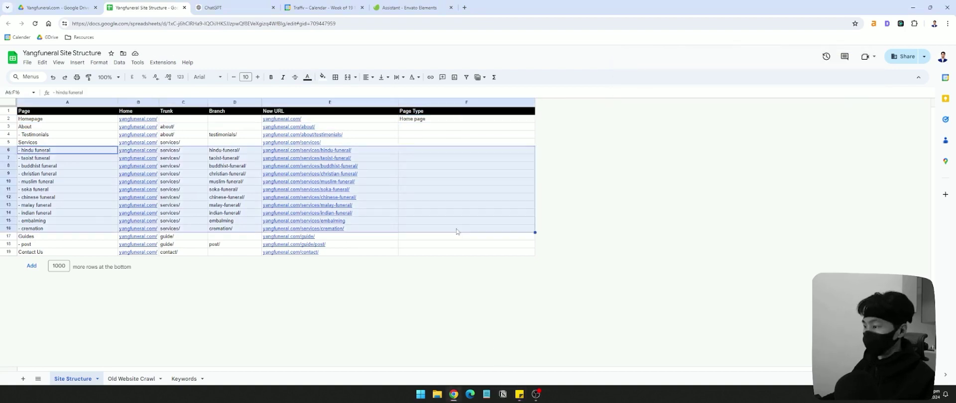
click(458, 232)
key(ctrl+v)
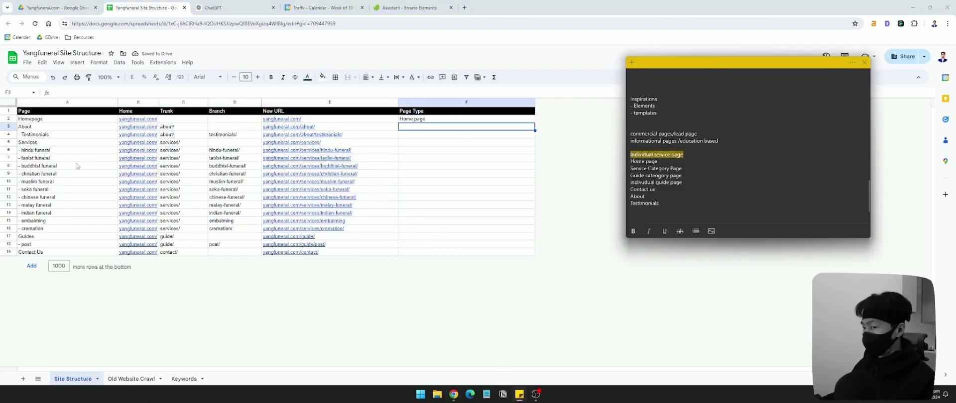
drag(38, 152, 457, 230)
key(ctrl+v)
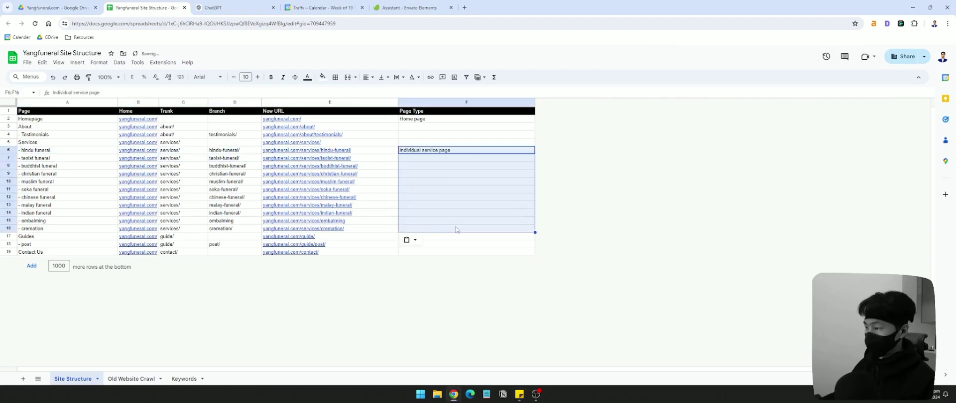
drag(433, 157, 457, 230)
key(ctrl+v)
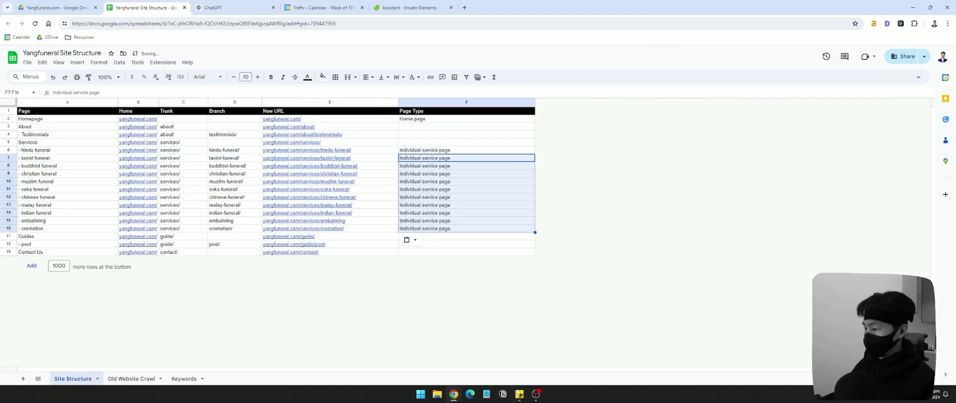
- Copy "Service Category Page" from the sticky note into the Services row's Page Type cell
key(alt+Tab)
drag(683, 168, 608, 171)
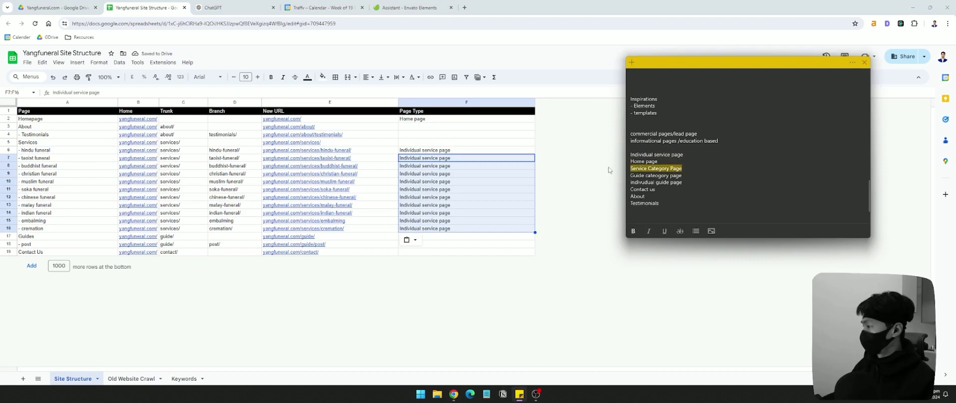
click(9, 143)
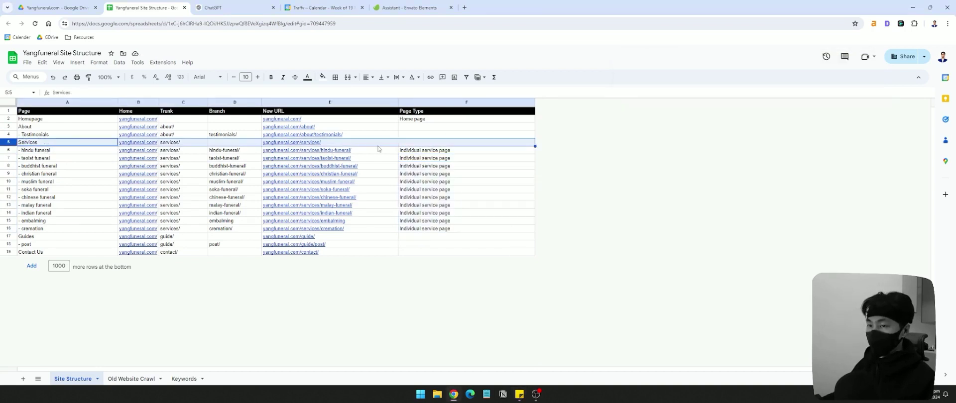
click(400, 144)
key(ctrl+v)
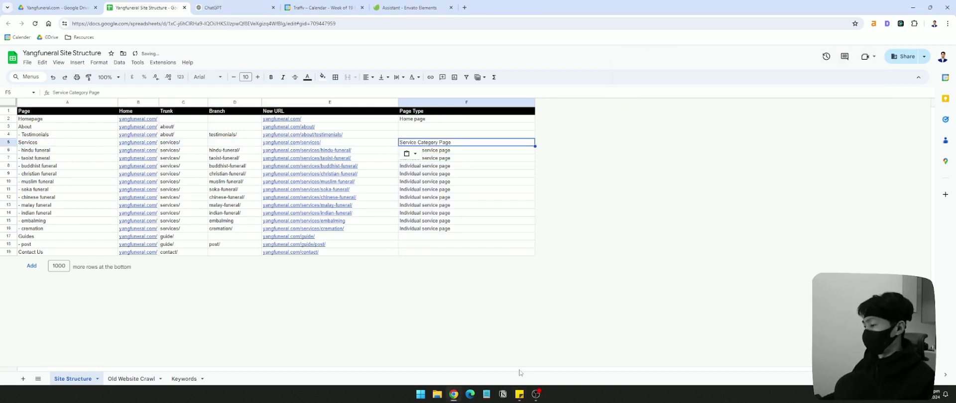
- Copy the guide category page line from the sticky note into the Guides row's Page Type cell
click(521, 394)
click(50, 238)
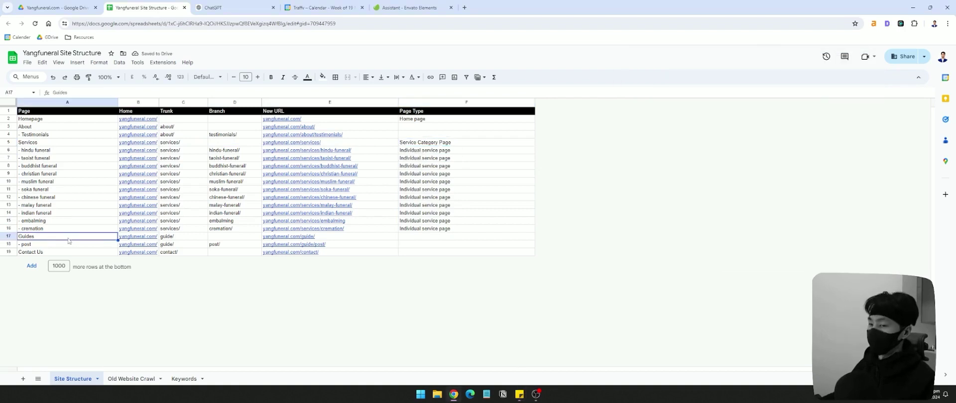
click(9, 237)
click(520, 395)
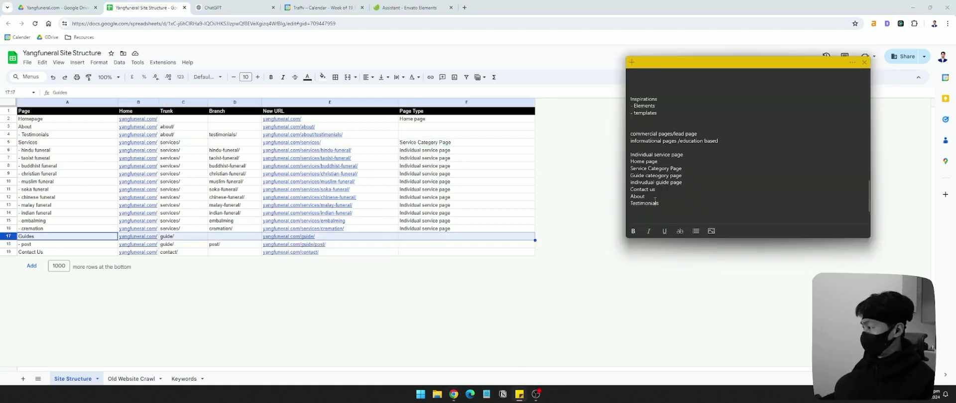
drag(699, 175, 631, 178)
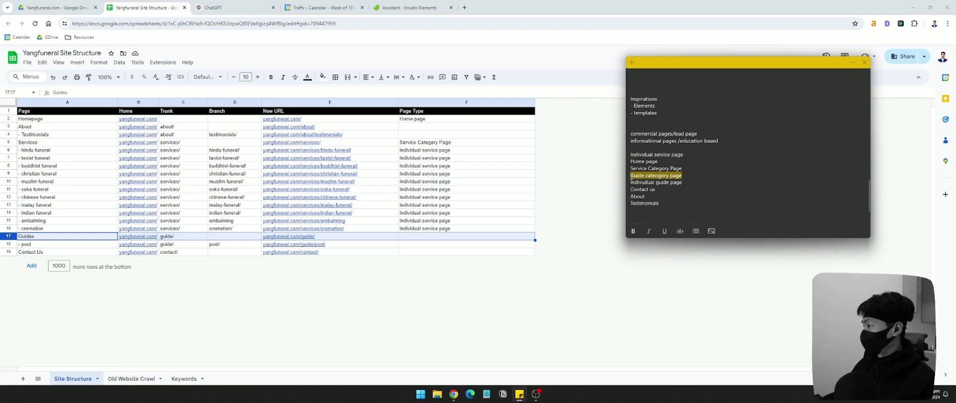
click(442, 237)
key(ctrl+v)
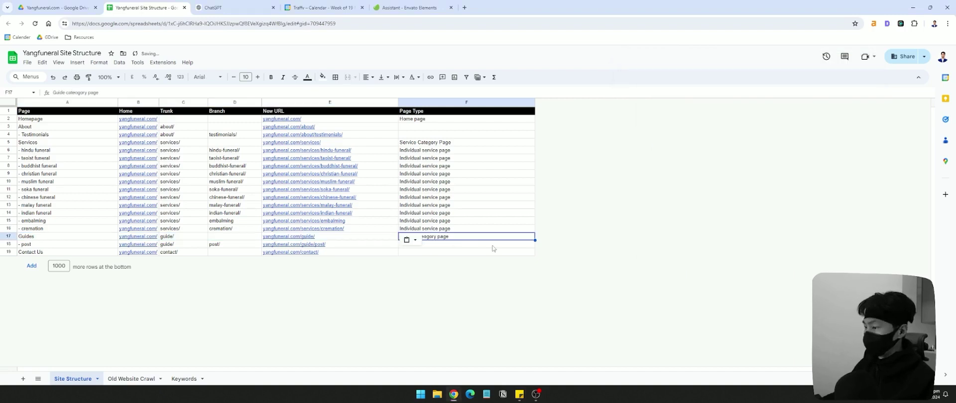
- Copy the individual guide page line from the sticky note into the post row's Page Type cell
click(519, 394)
click(676, 197)
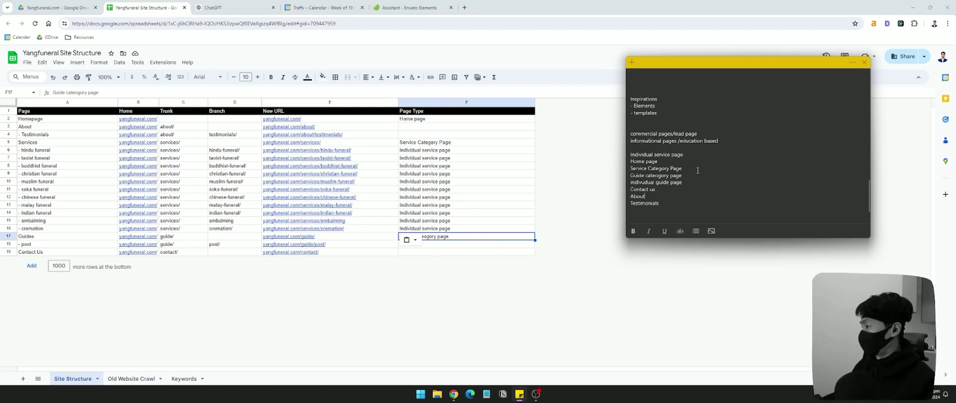
drag(683, 182, 631, 182)
double_click(642, 154)
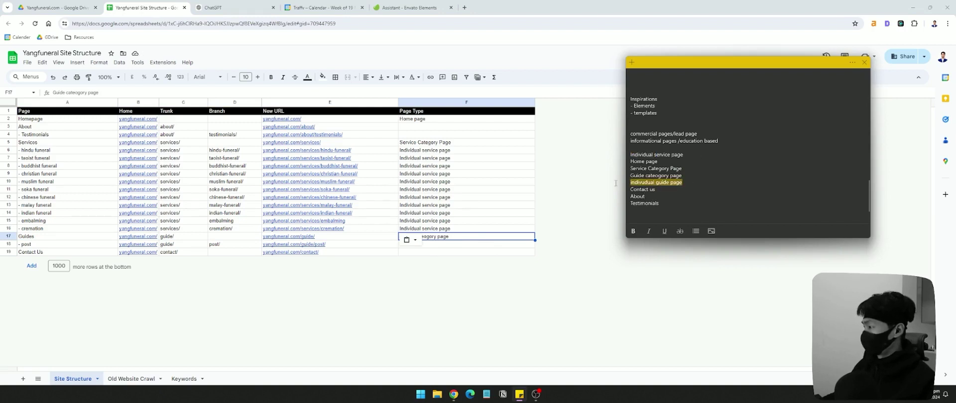
key(ctrl+c)
click(459, 244)
key(ctrl+v)
- Correct the spelling of the post row's Page Type to "Individual guide page"
click(460, 234)
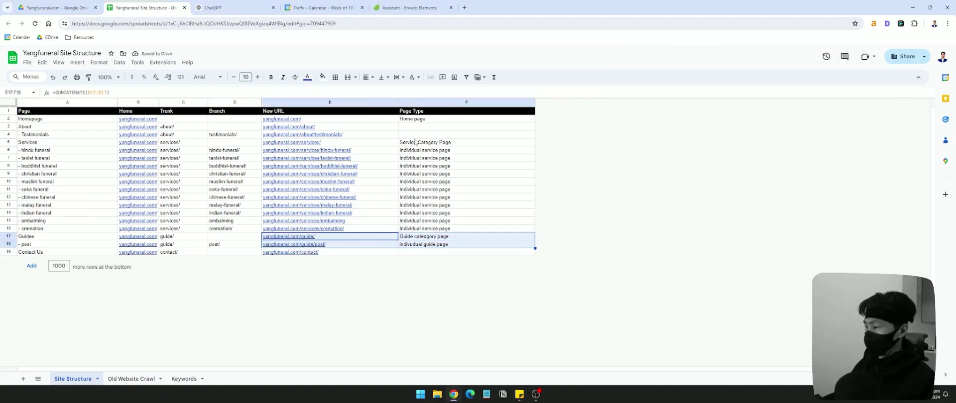
double_click(413, 156)
click(412, 152)
double_click(414, 245)
text(Individual)
key(Return)
click(419, 245)
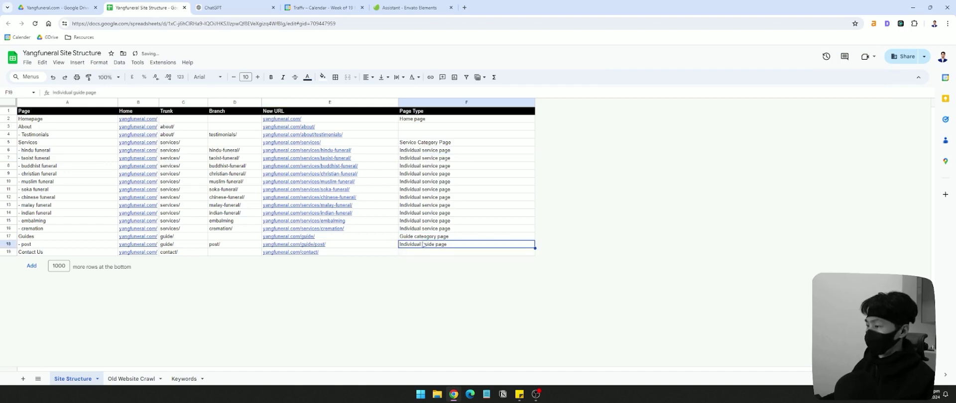
drag(49, 151, 364, 212)
click(490, 191)
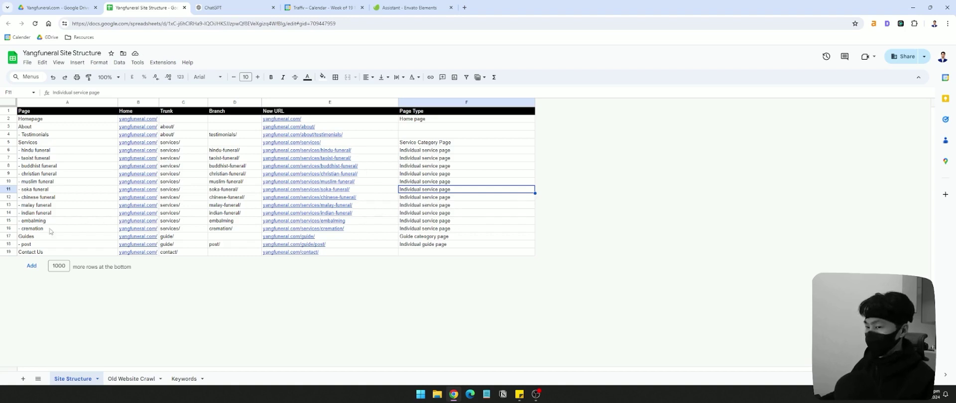
click(464, 251)
drag(93, 245, 483, 247)
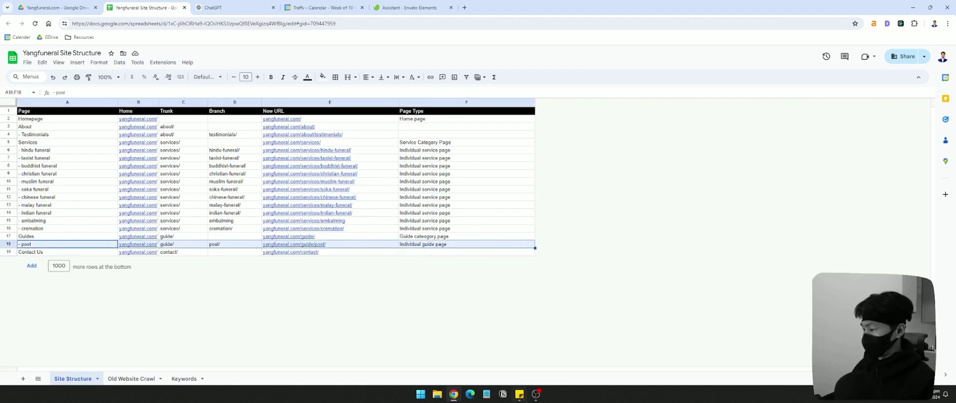
- Copy "About" from the sticky note into the About row's Page Type cell
click(520, 394)
double_click(637, 197)
key(ctrl+c)
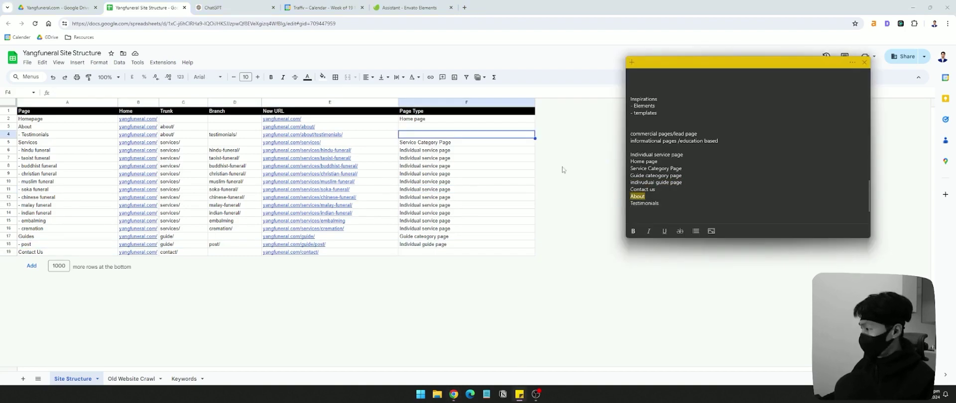
click(424, 125)
key(ctrl+v)
- Copy "Testimonials" from the sticky note into the Testimonials row's Page Type cell
click(520, 394)
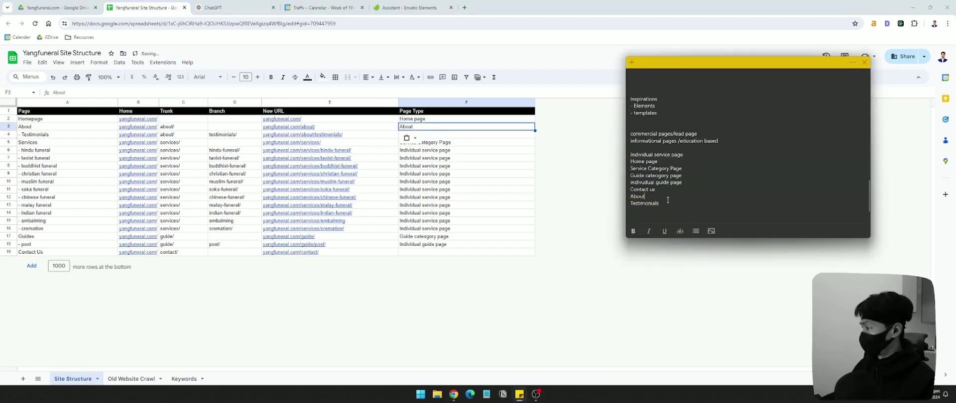
drag(667, 199, 629, 204)
key(ctrl+c)
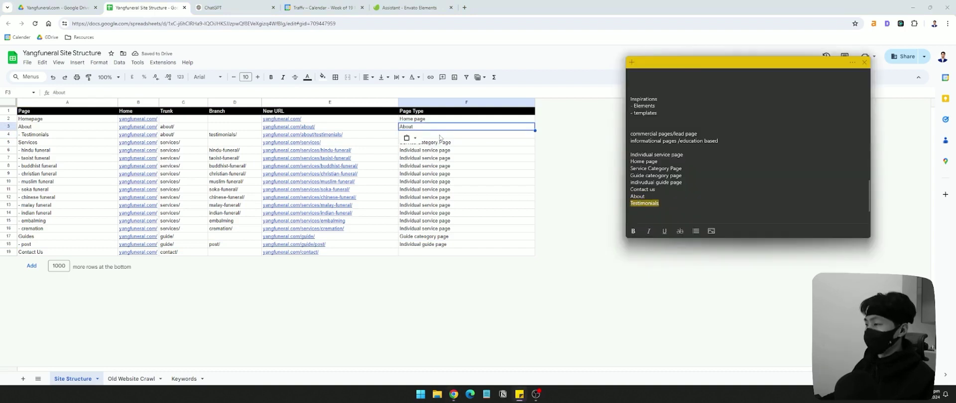
click(439, 135)
key(ctrl+v)
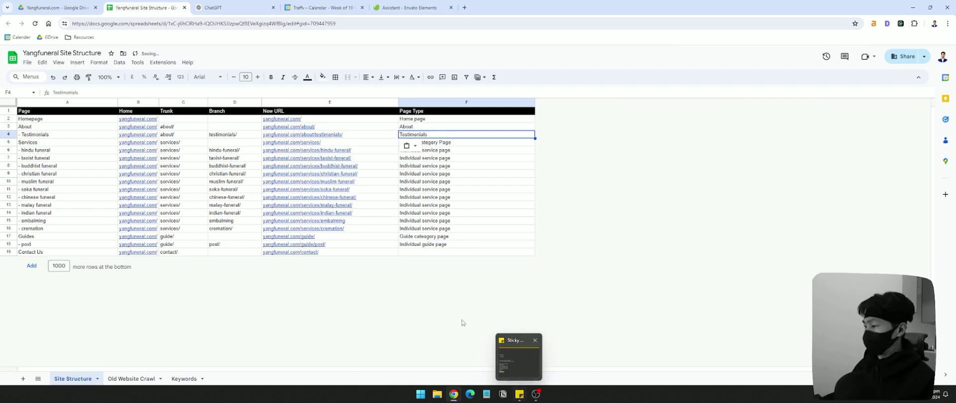
- Copy "Contact us" from the sticky note into the Contact Us row's Page Type cell
click(413, 253)
click(519, 394)
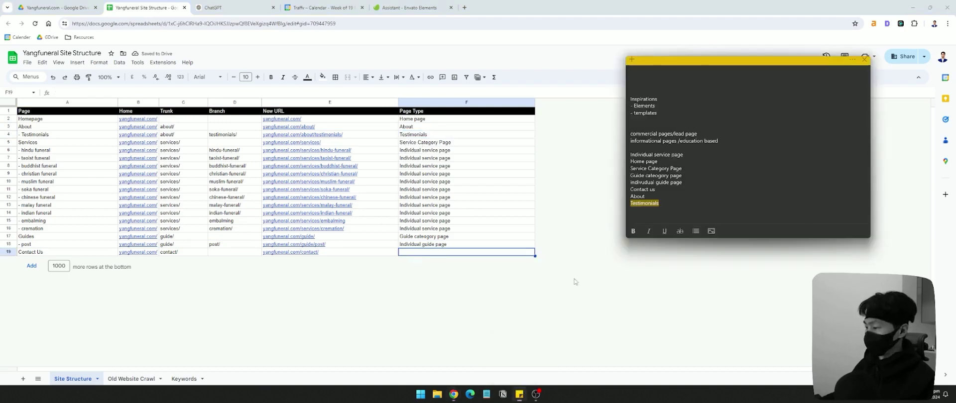
click(683, 197)
drag(657, 189, 629, 189)
key(ctrl+c)
key(alt+Tab)
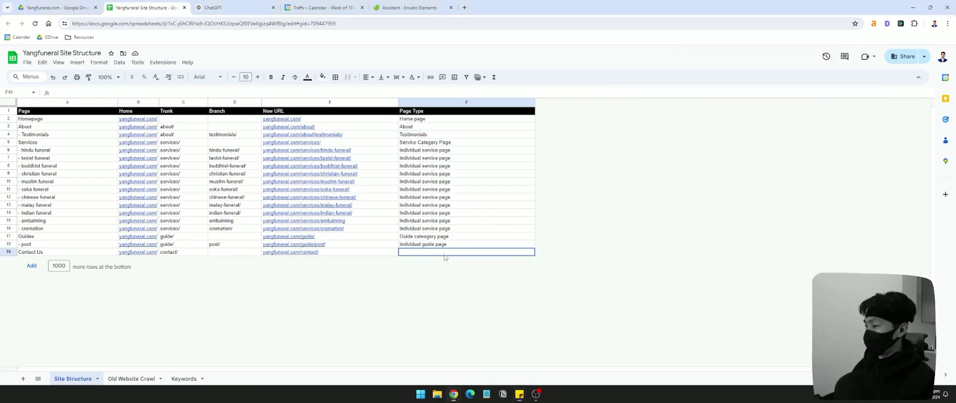
key(ctrl+v)
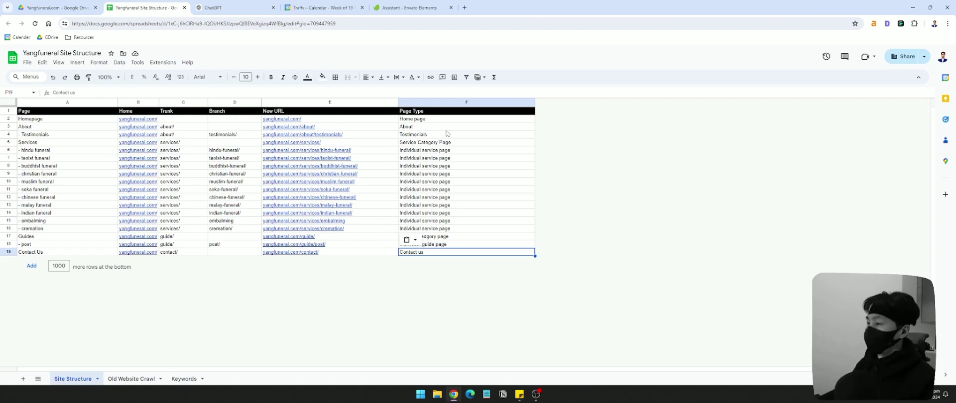
- Narrow the New URL column to fit its longest URLs
click(432, 110)
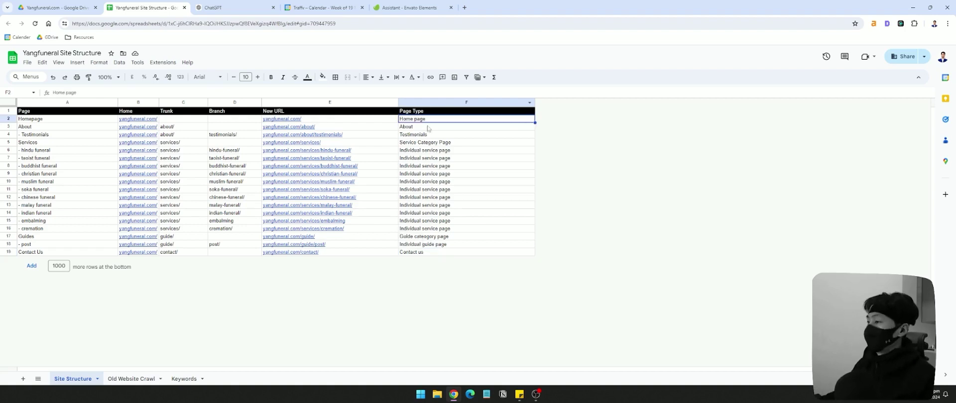
drag(397, 102, 359, 103)
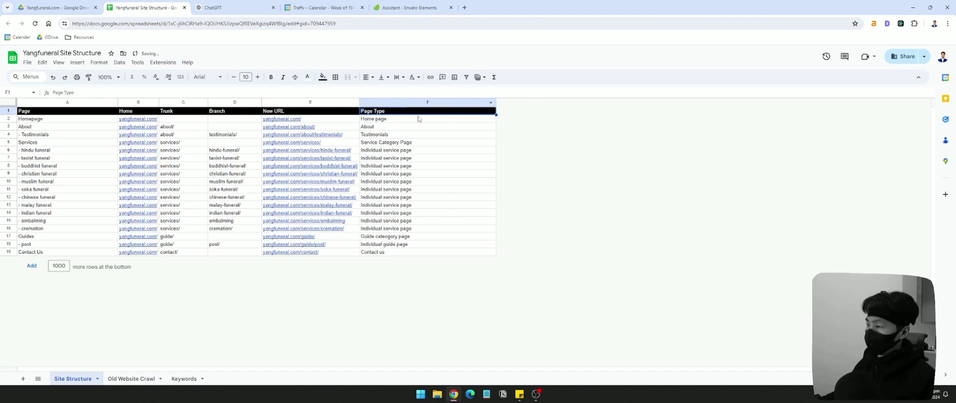
- Review the assigned page types of the service and guide rows, comparing the hindu funeral row's page, branch and type
drag(411, 150, 408, 252)
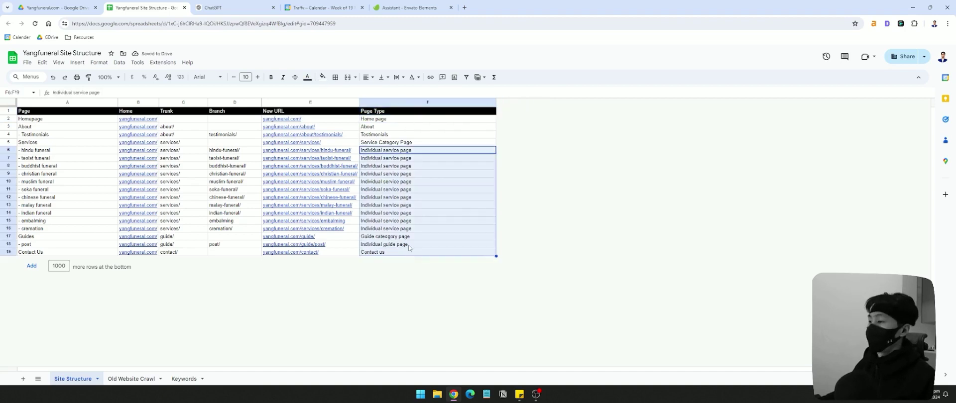
click(414, 244)
drag(417, 142, 410, 244)
click(431, 161)
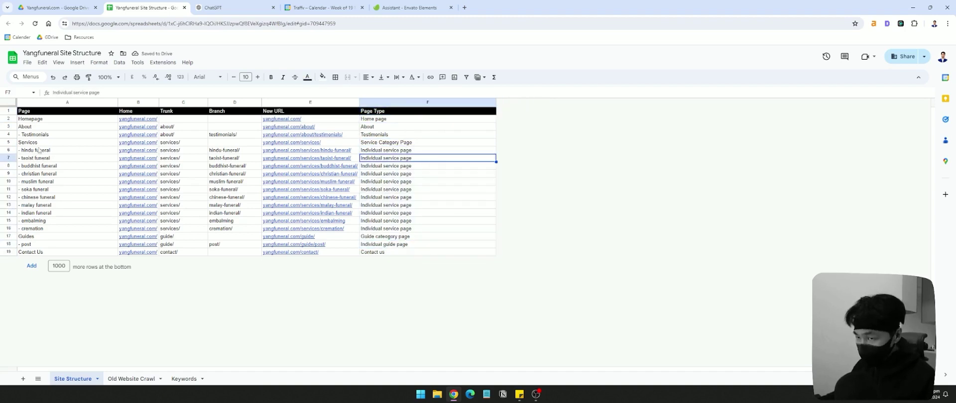
click(13, 151)
click(438, 153)
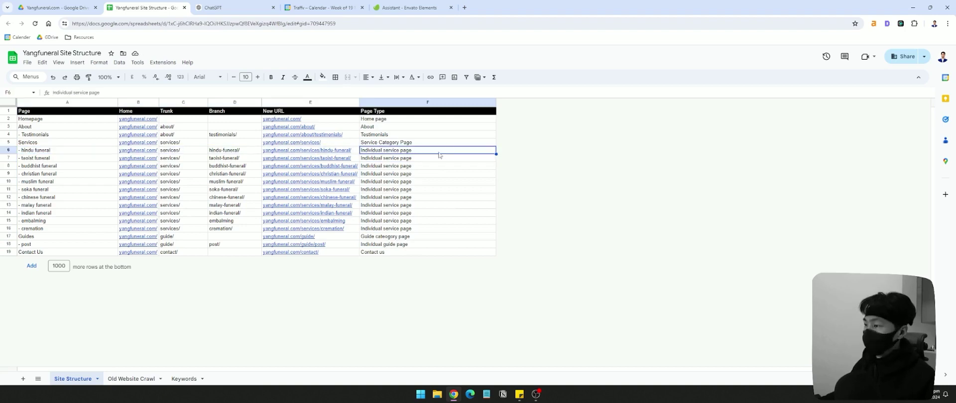
click(245, 149)
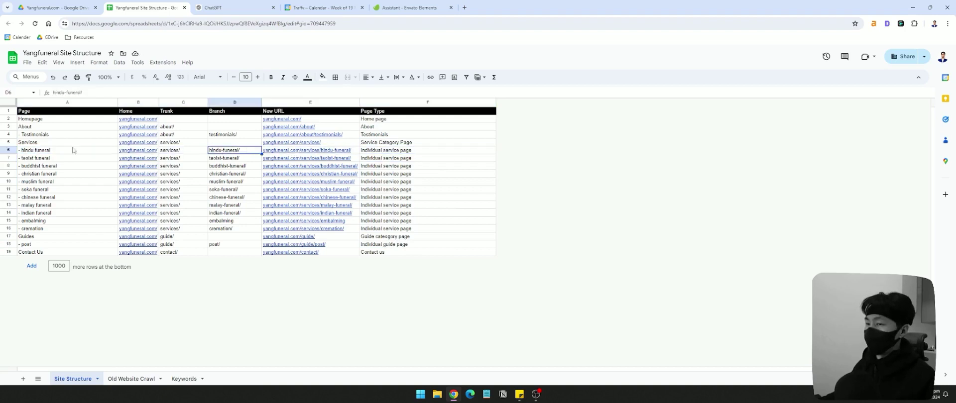
click(68, 151)
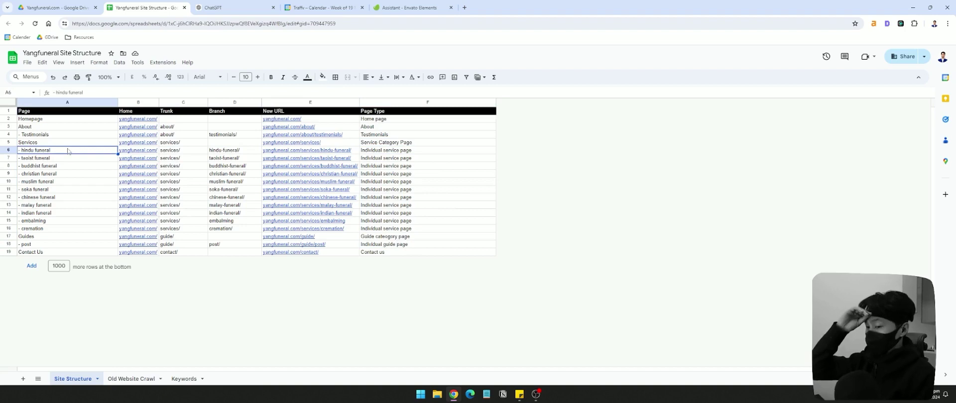
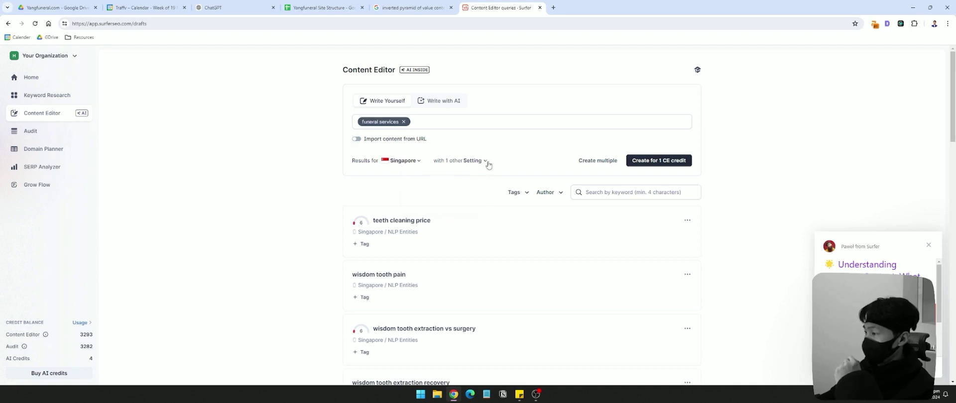
- Check Surfer's crawler type options and compare yangfuneral.com's device breakdown in Google Search Console, sorted by impressions and by clicks
click(484, 161)
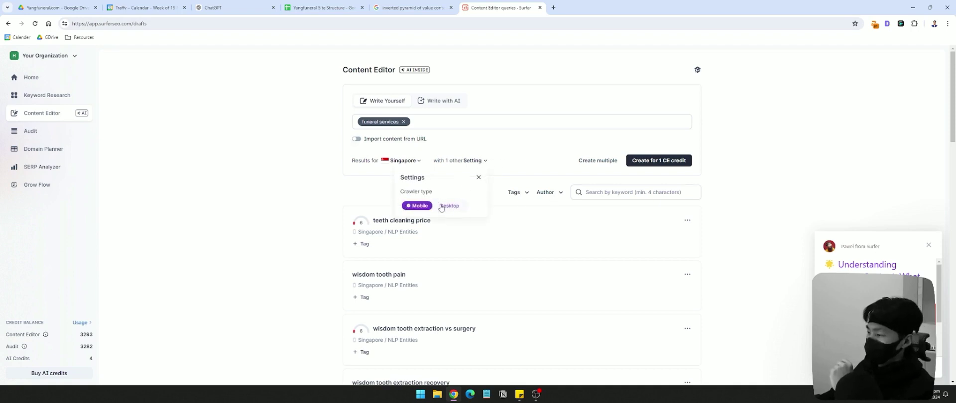
click(278, 141)
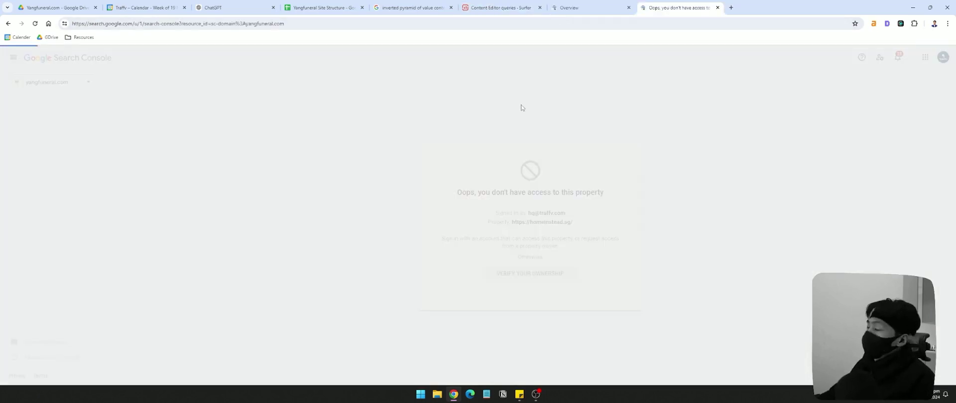
click(39, 118)
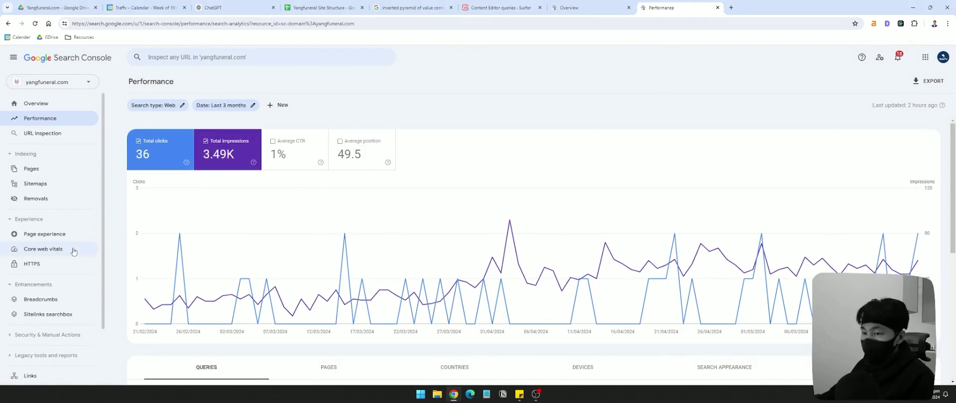
scroll(77, 252, down, 2)
scroll(359, 271, down, 4)
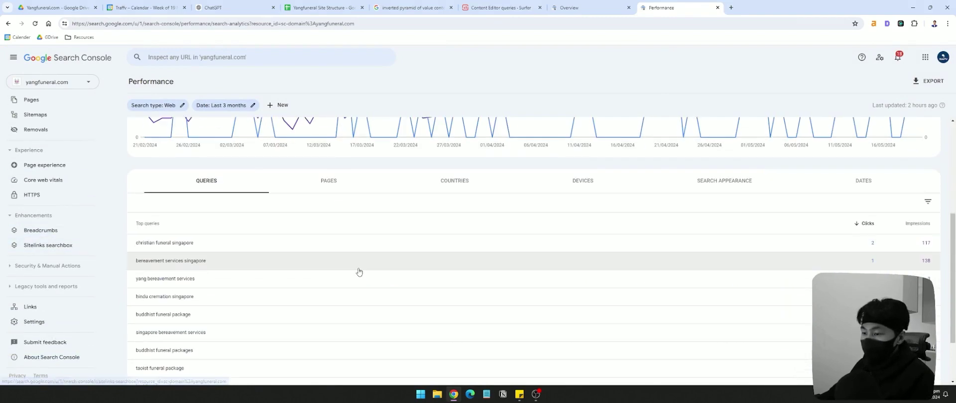
click(576, 179)
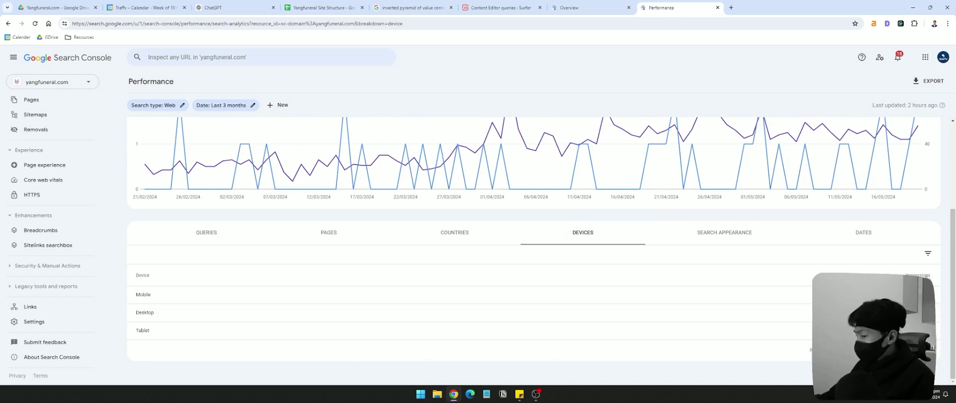
click(920, 276)
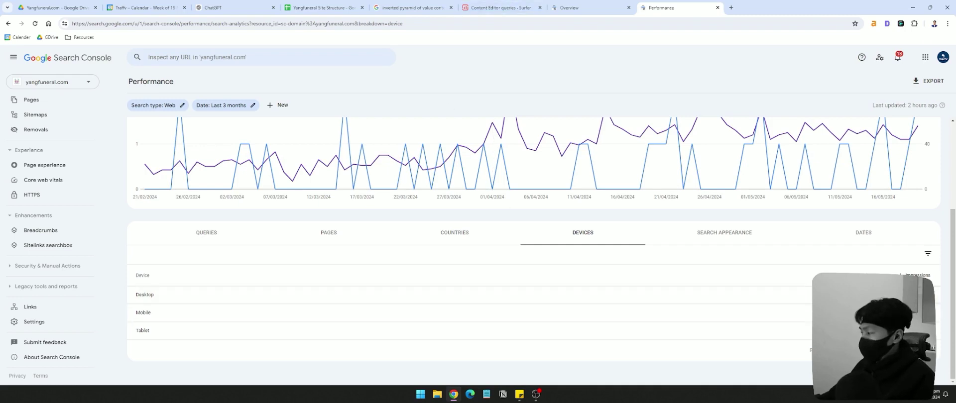
click(848, 275)
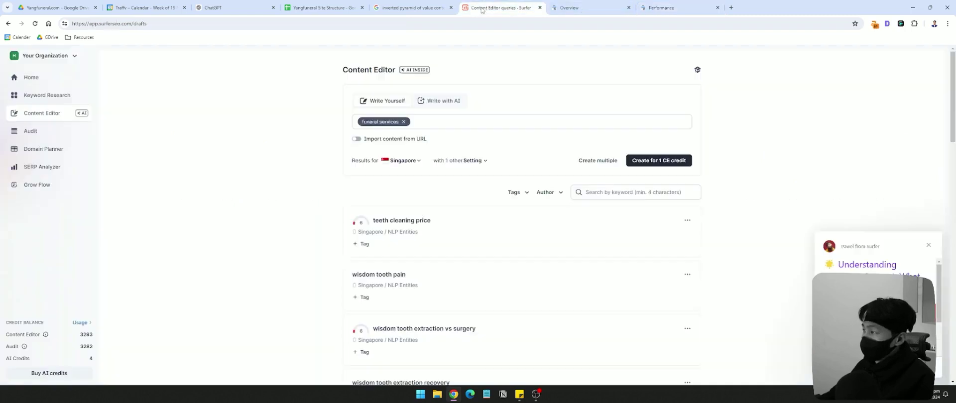
- Switch back to Surfer and create a Content Editor draft for the keyword "funeral services" with Singapore results
click(498, 8)
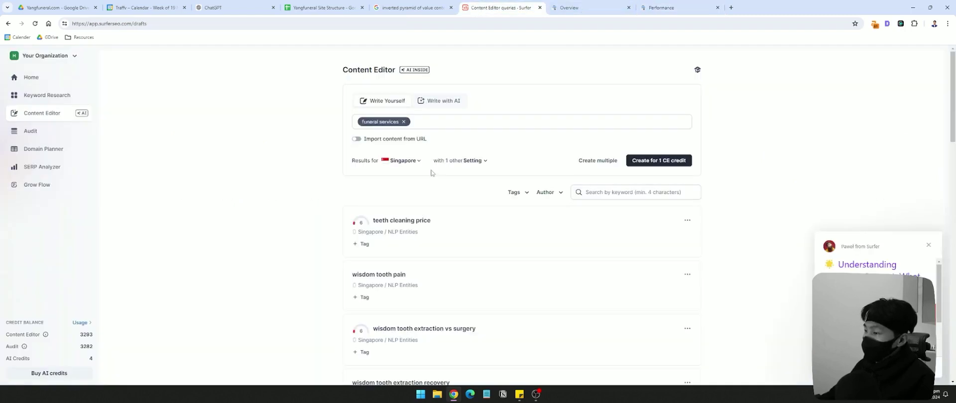
click(689, 160)
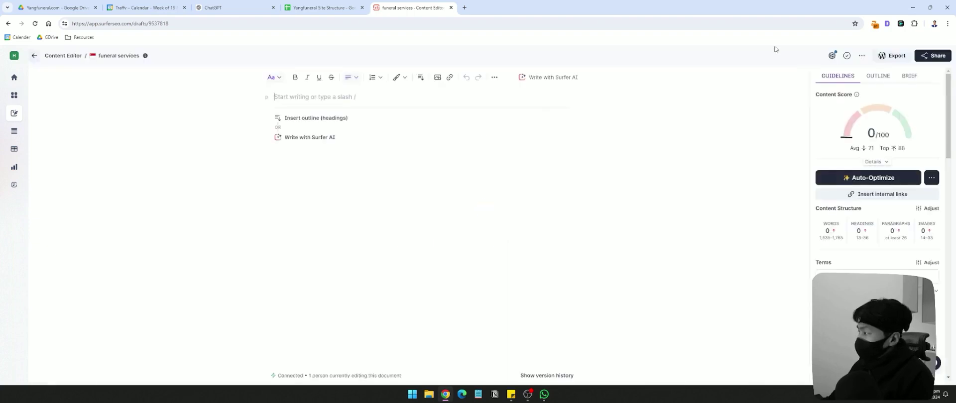
- Include the organic competitors in positions 2 to 5 in the content guidelines of the funeral services draft
click(832, 56)
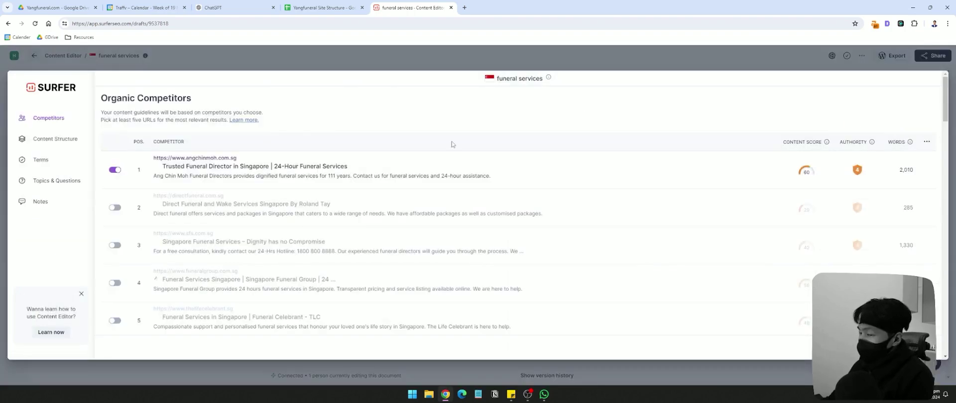
scroll(590, 210, down, 1)
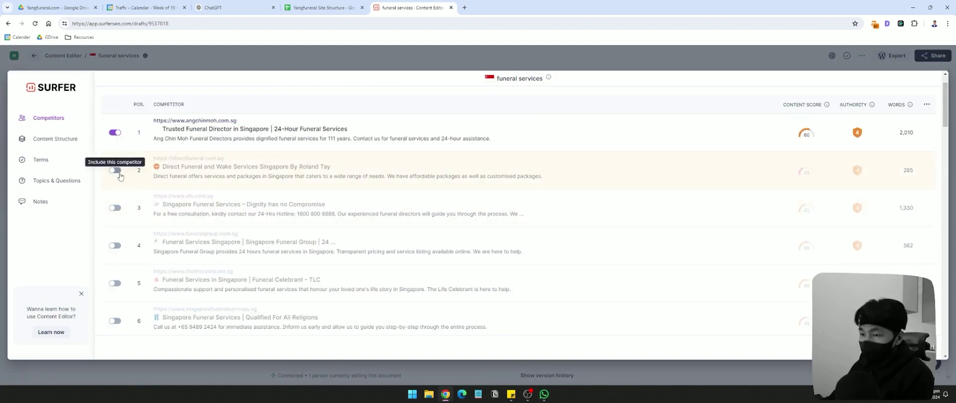
click(115, 170)
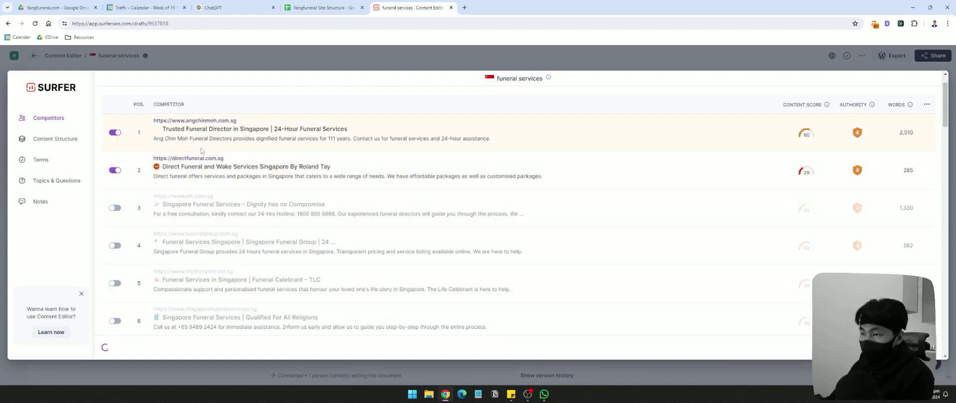
click(115, 208)
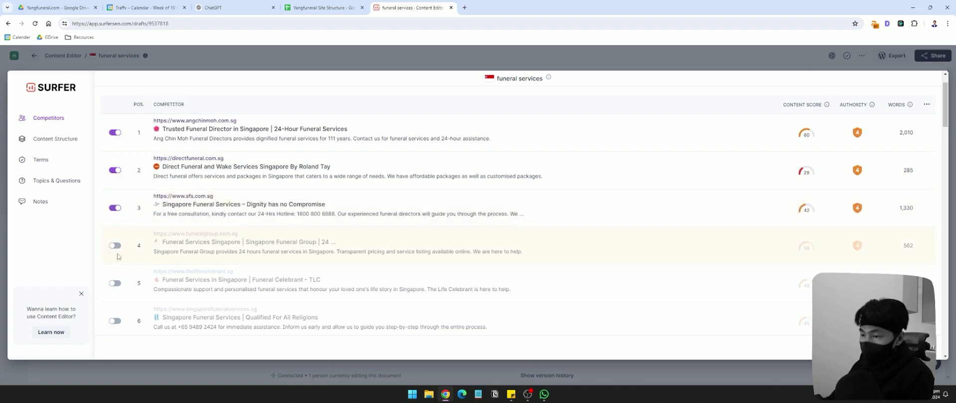
click(116, 245)
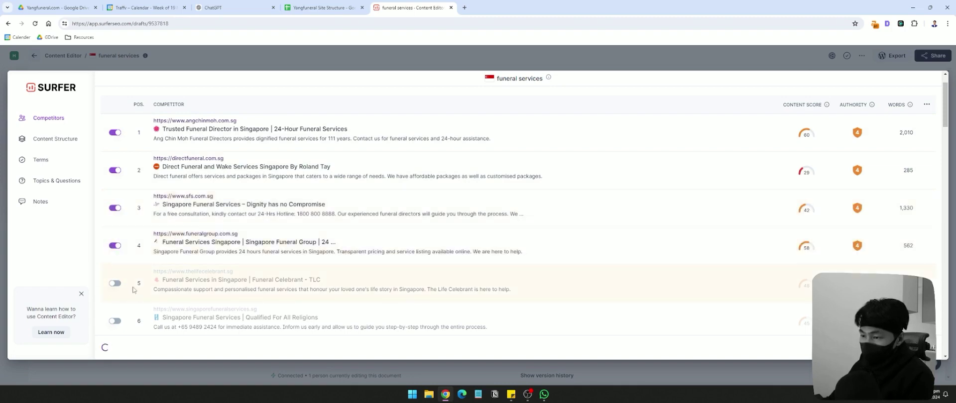
click(115, 283)
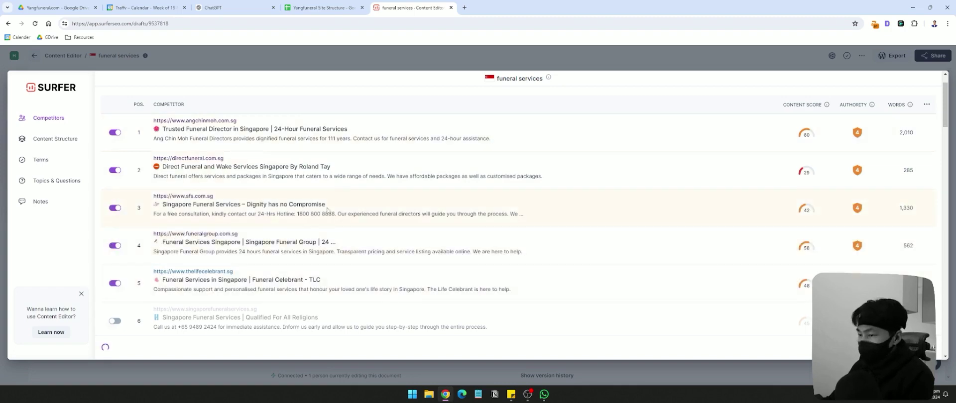
- Exclude the organic competitors in positions 7 to 10 from the funeral services draft's guidelines
scroll(266, 166, down, 2)
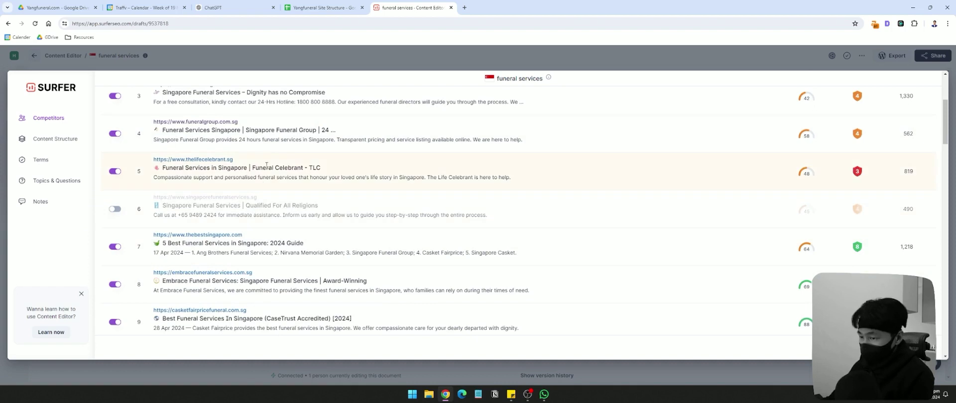
click(115, 247)
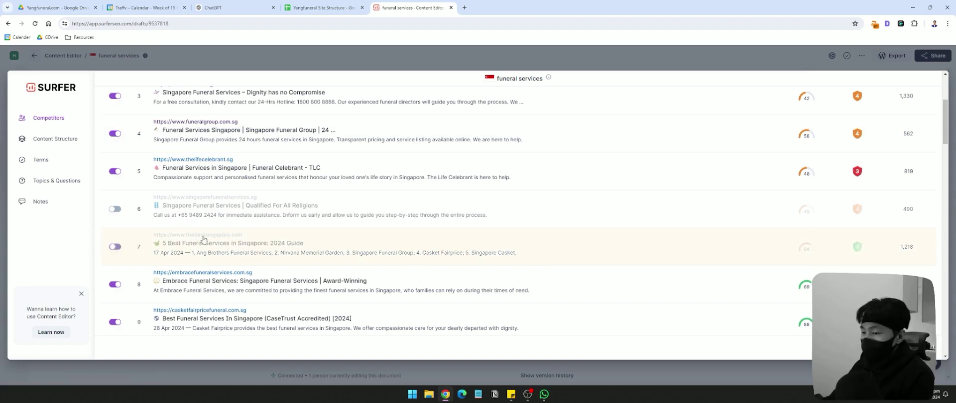
scroll(125, 264, down, 1)
scroll(137, 282, down, 1)
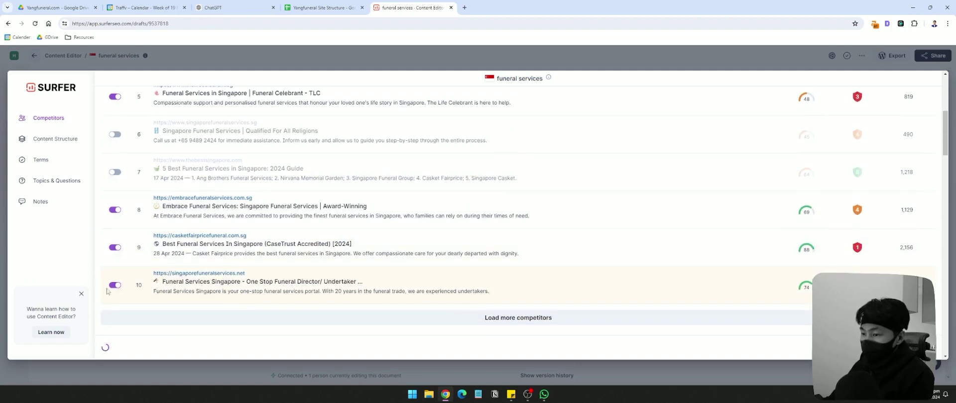
click(115, 285)
click(115, 247)
click(115, 210)
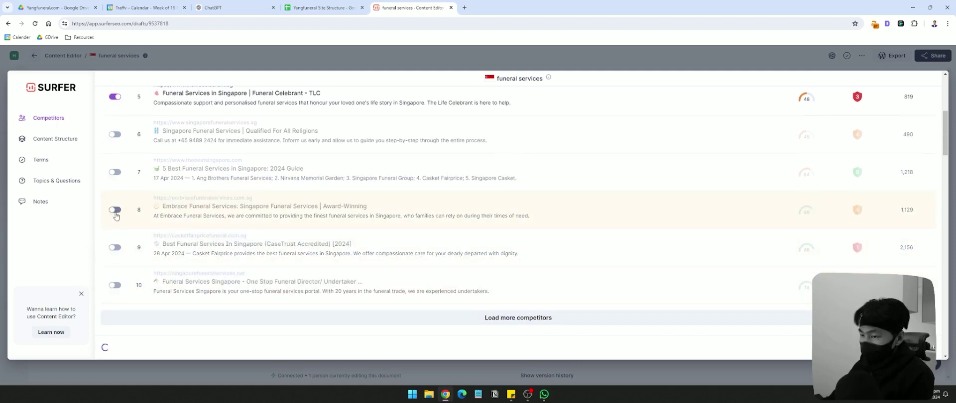
- Compare the word counts of the excluded competitors with those of the included competitors in positions 1 to 3
drag(928, 248, 909, 246)
click(921, 254)
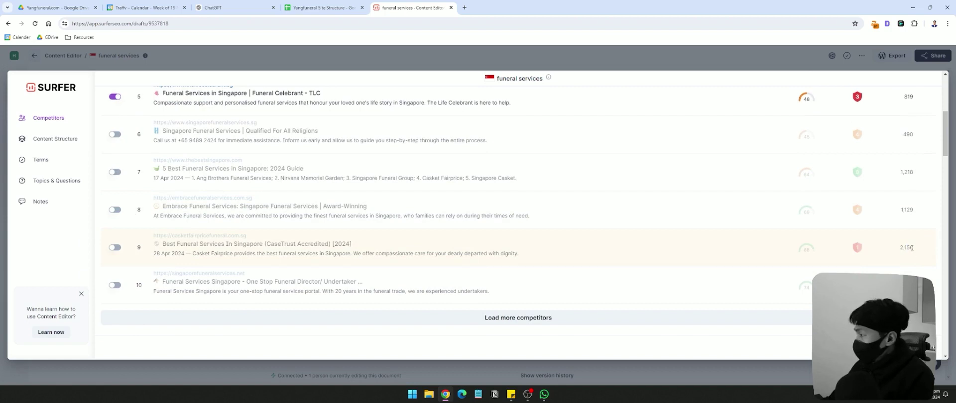
drag(921, 173, 522, 175)
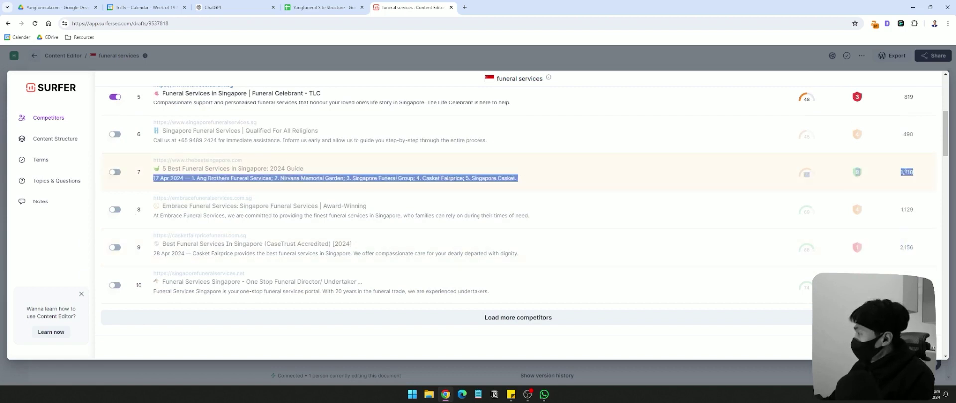
click(911, 172)
scroll(332, 193, up, 3)
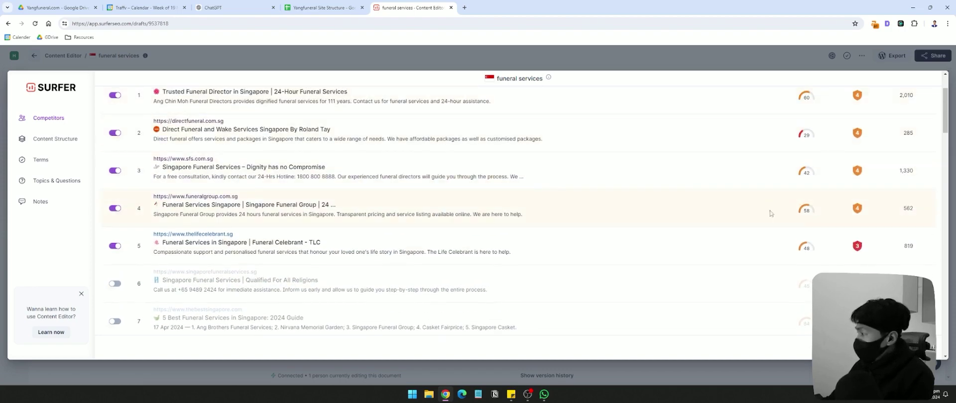
scroll(917, 131, up, 1)
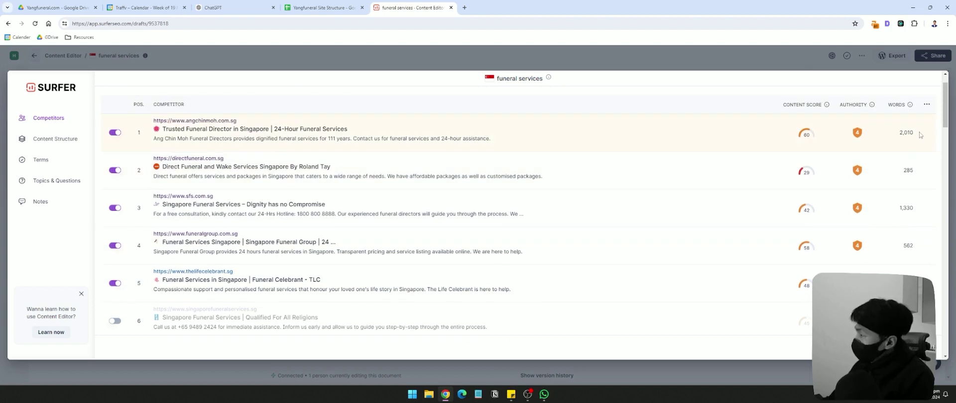
drag(921, 134, 892, 140)
drag(919, 212, 897, 209)
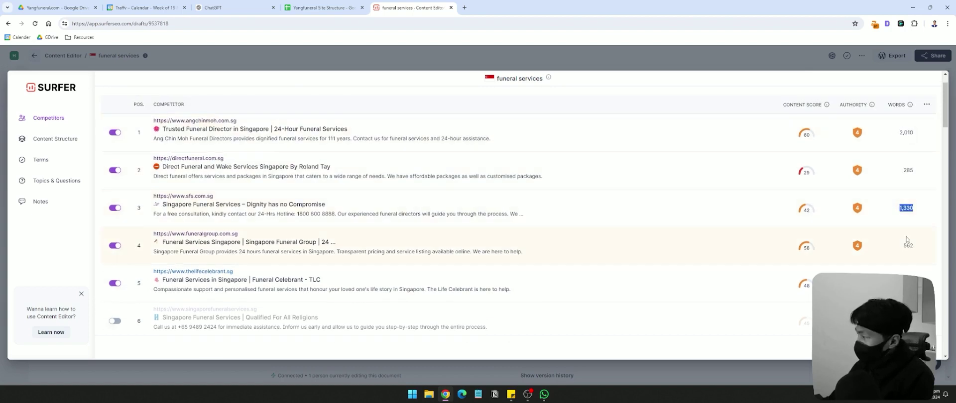
drag(915, 172, 897, 171)
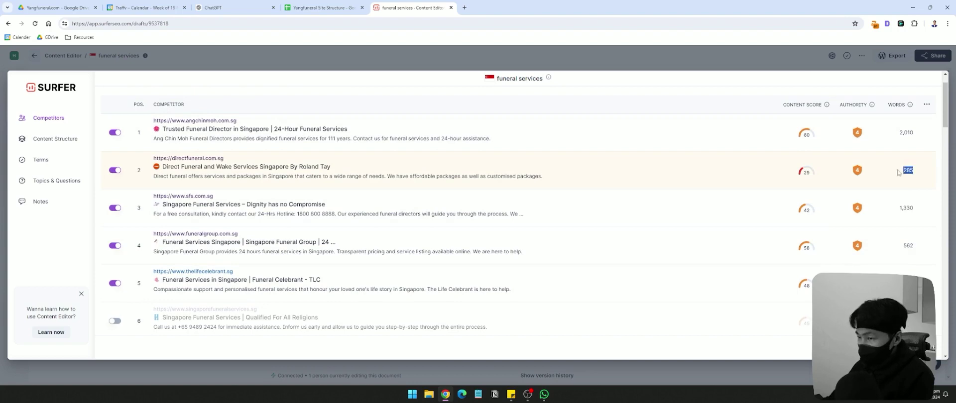
- Skim the directfuneral.com.sg homepage to judge its content length, close it, and leave the competitor settings
right_click(216, 162)
click(239, 169)
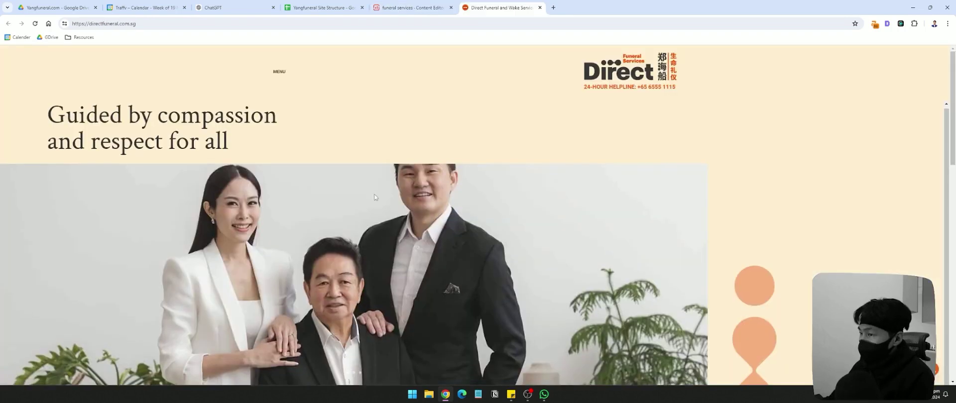
scroll(375, 198, down, 13)
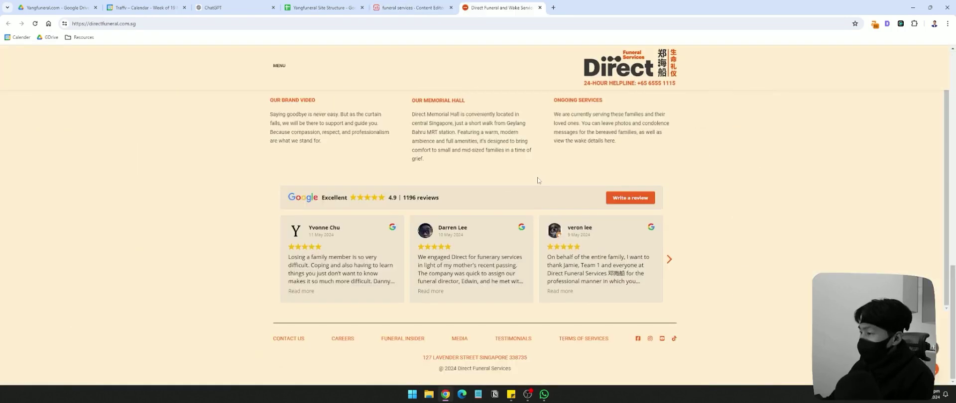
scroll(536, 181, up, 2)
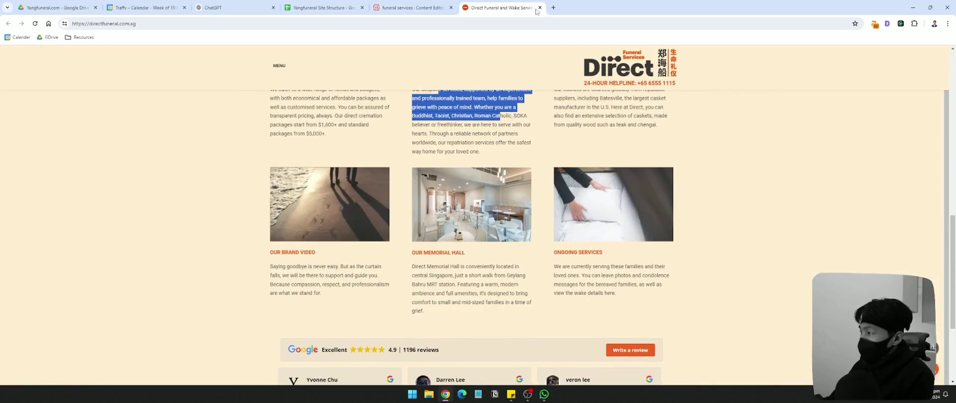
click(540, 8)
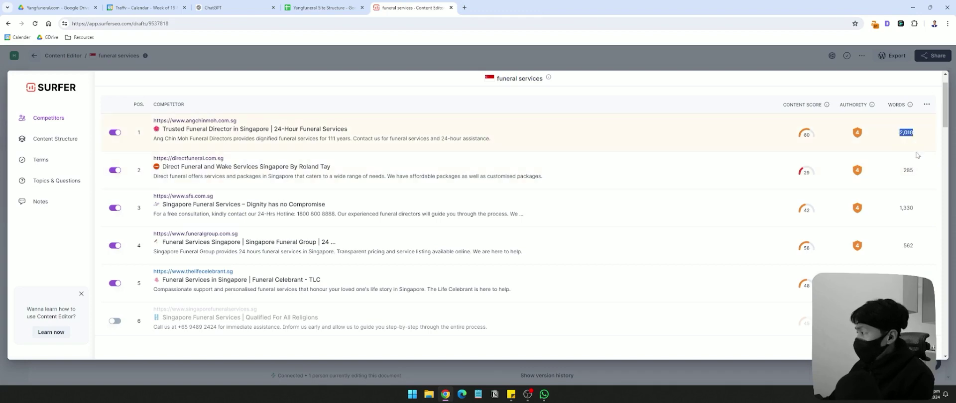
key(Escape)
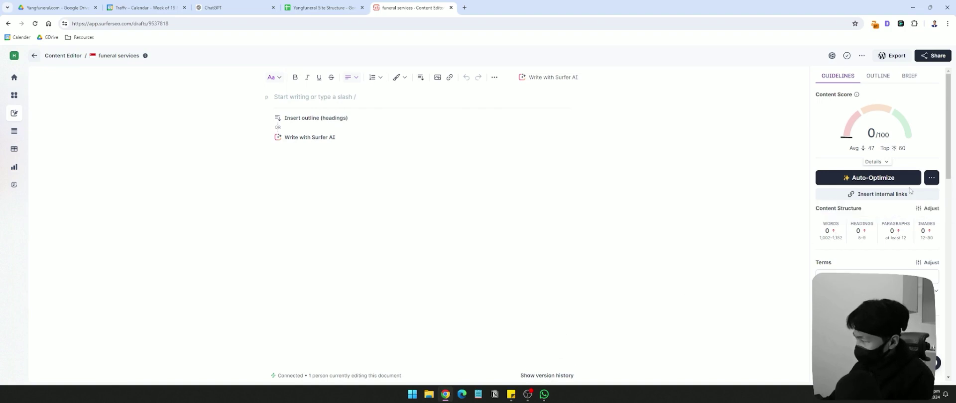
- Review the page outline in the sticky note, from the first fold through packages, reviews and benefits to the company section
click(511, 394)
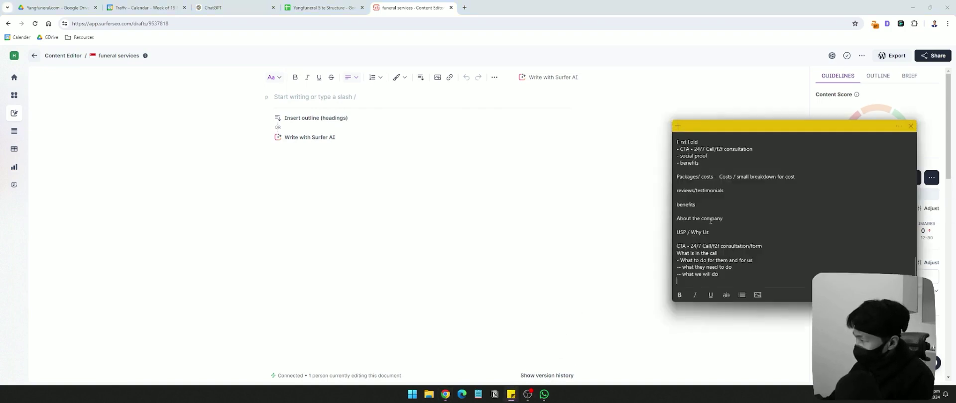
scroll(714, 233, up, 3)
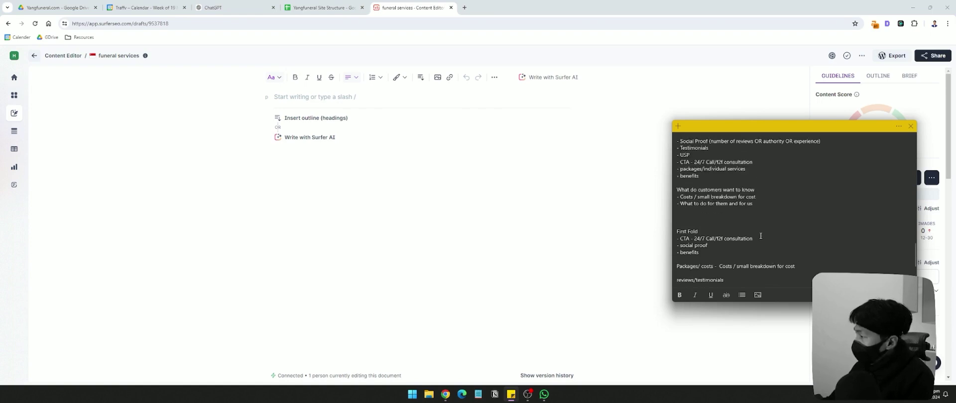
scroll(761, 236, down, 1)
drag(849, 244, 653, 244)
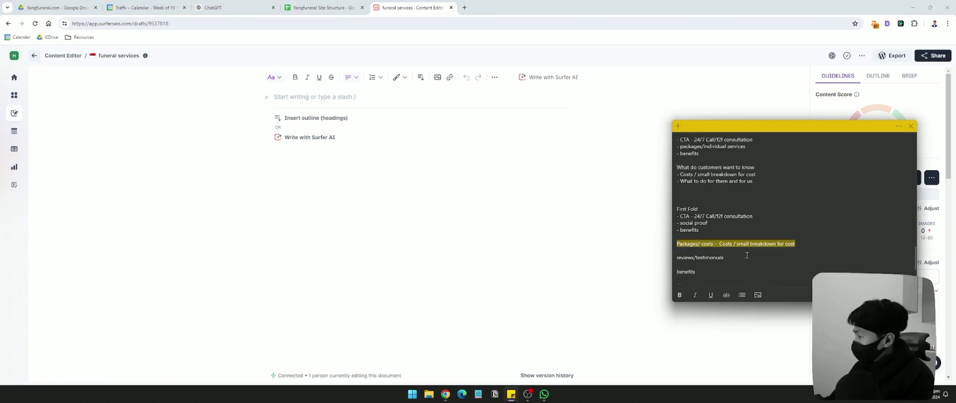
drag(725, 258, 676, 263)
scroll(687, 272, down, 1)
click(765, 257)
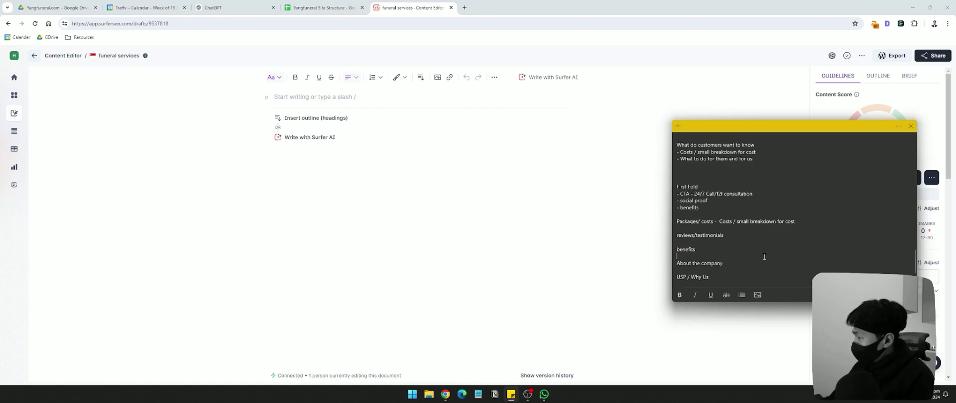
- Check the recommended terms and the suggested word count range in the funeral services draft's guidelines
click(557, 242)
scroll(949, 264, down, 3)
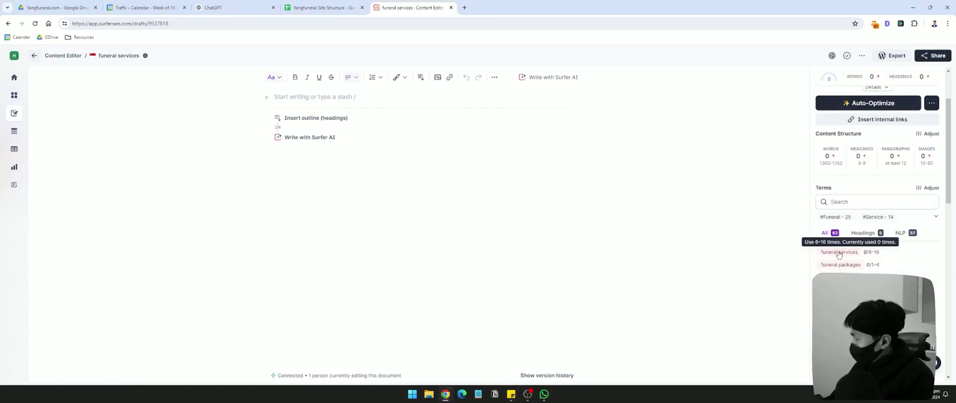
scroll(841, 259, down, 2)
scroll(845, 267, up, 3)
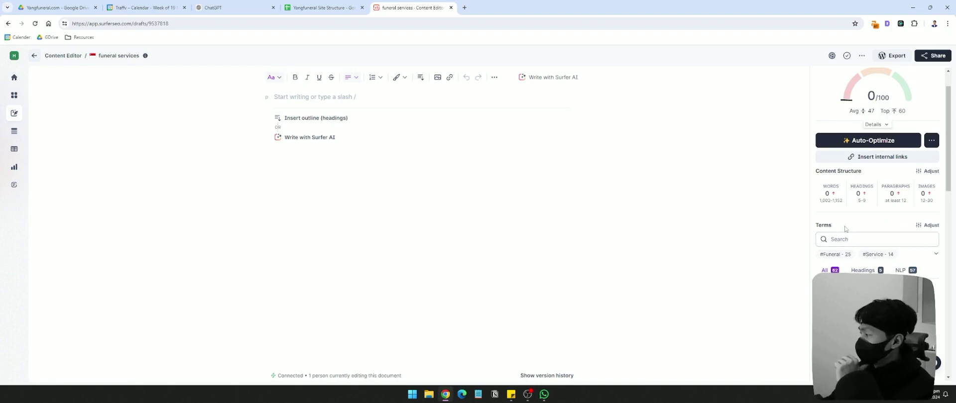
mouse_move(830, 198)
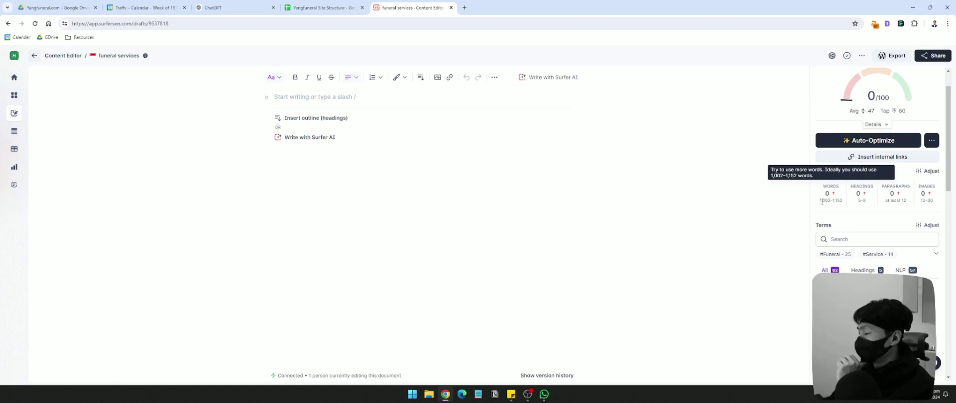
- Add "Faq (optional)" as the last section of the page outline in the sticky note, below "what we will do"
click(511, 394)
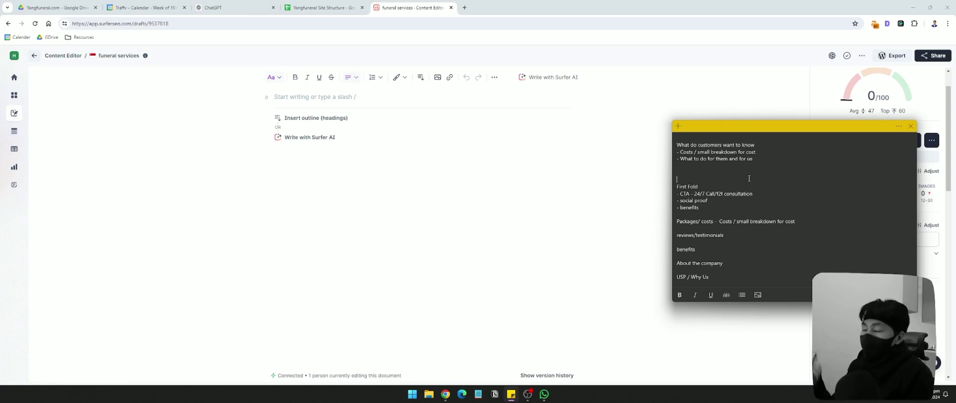
click(563, 166)
click(511, 395)
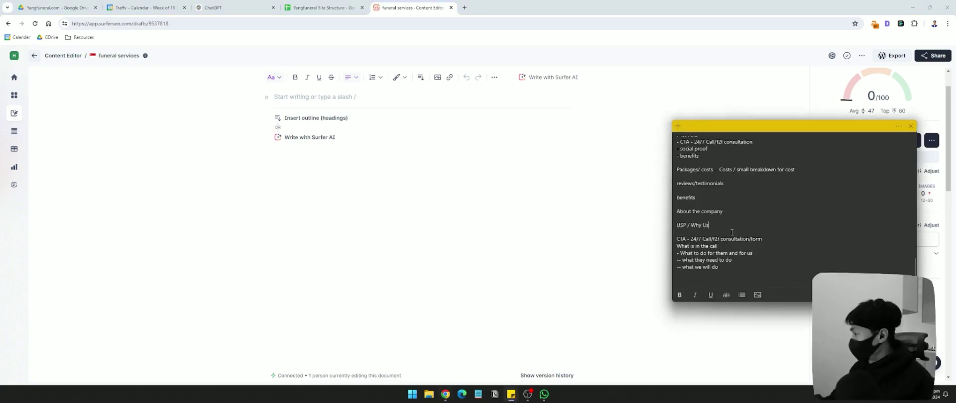
click(724, 277)
text(Faq (optional))
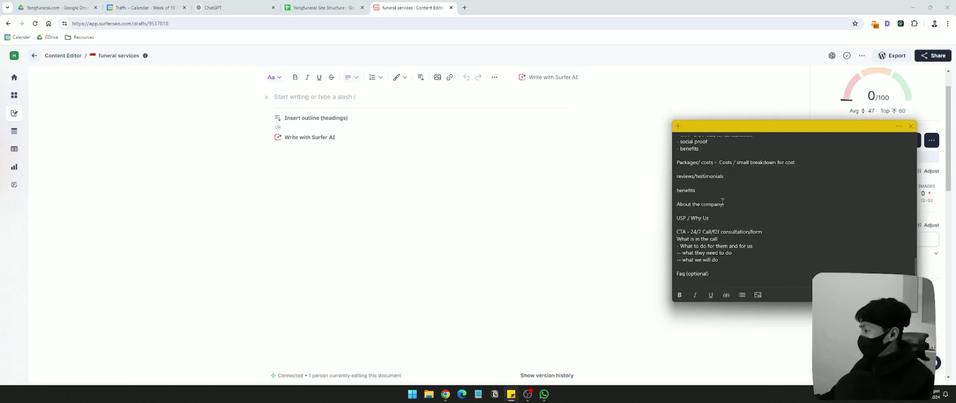
- Insert a dashed "Elements" divider line above the First Fold section in the sticky note
scroll(768, 226, up, 5)
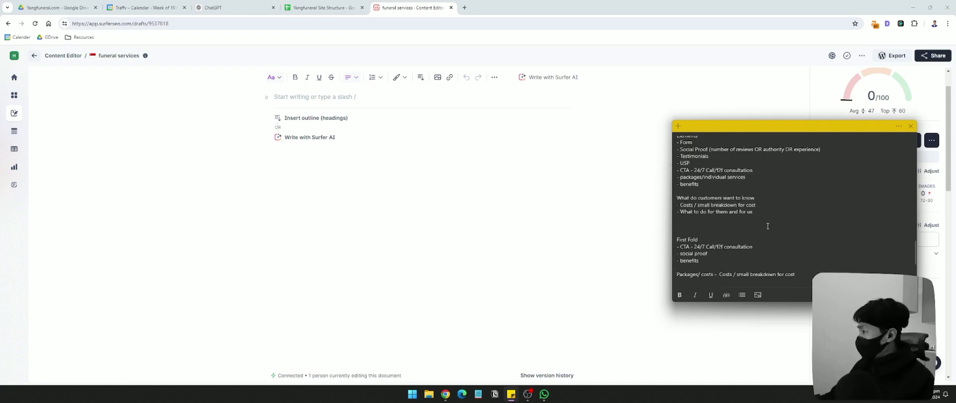
text(-----Elements----)
scroll(736, 241, down, 1)
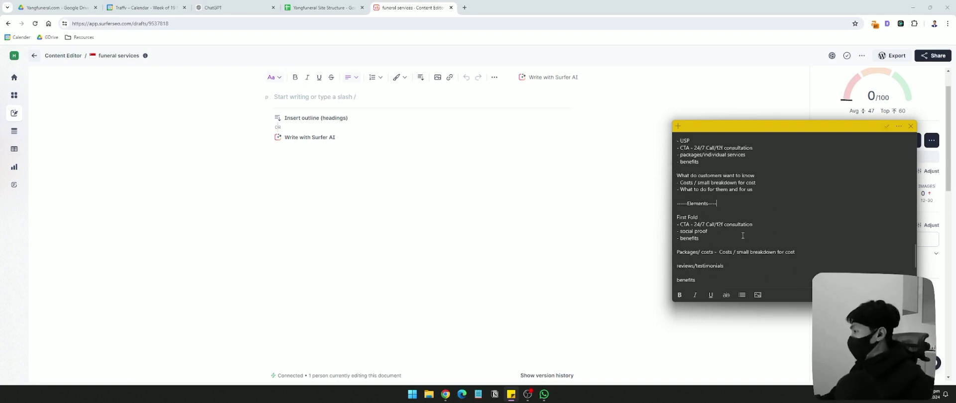
click(704, 215)
drag(717, 204, 669, 205)
- Review the page elements in the sticky note, from First Fold down to the optional FAQ, and return to First Fold
scroll(748, 210, down, 1)
click(765, 201)
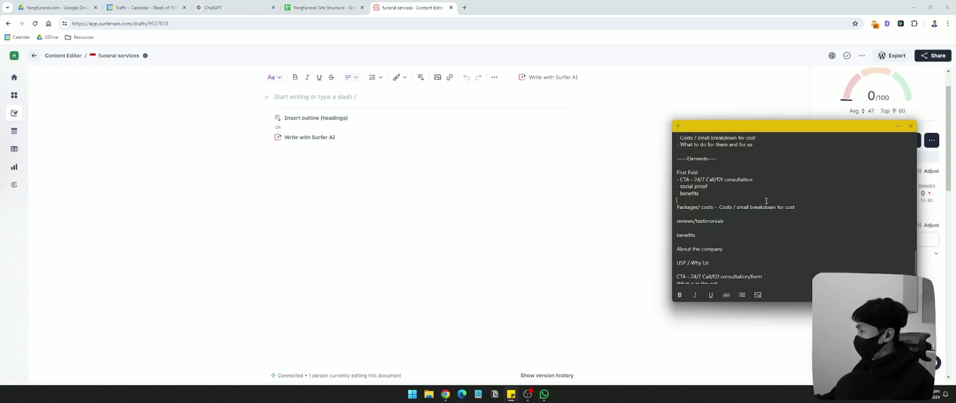
drag(676, 172, 796, 284)
click(750, 269)
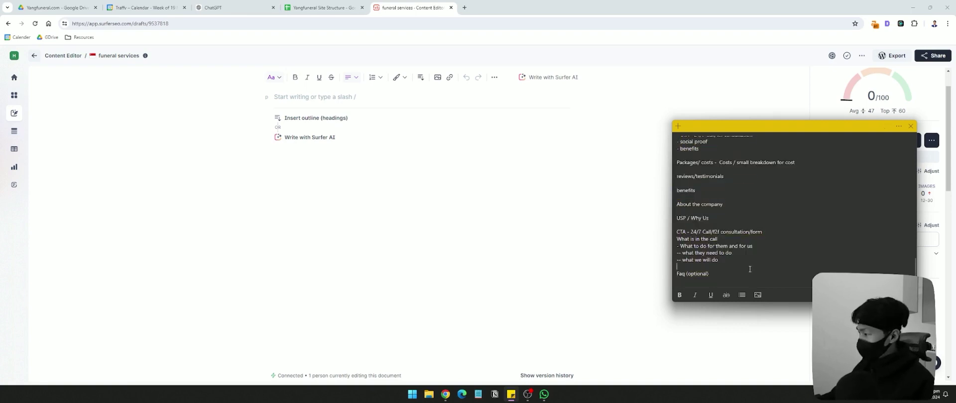
scroll(705, 224, up, 2)
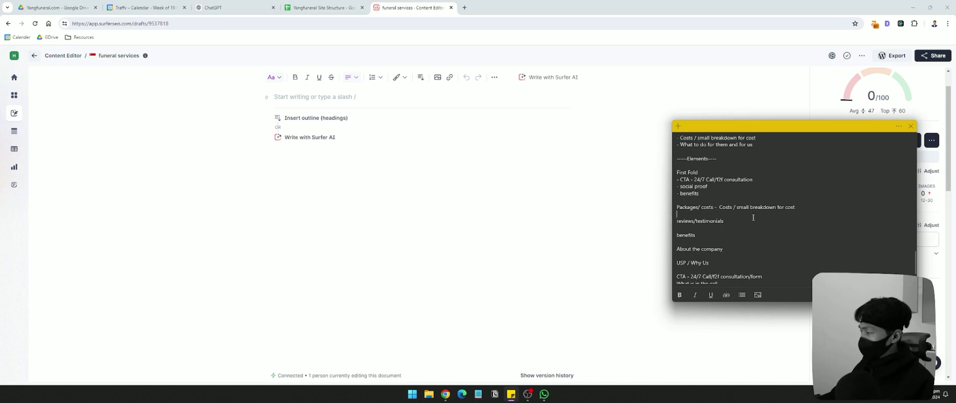
drag(815, 204, 677, 172)
click(766, 172)
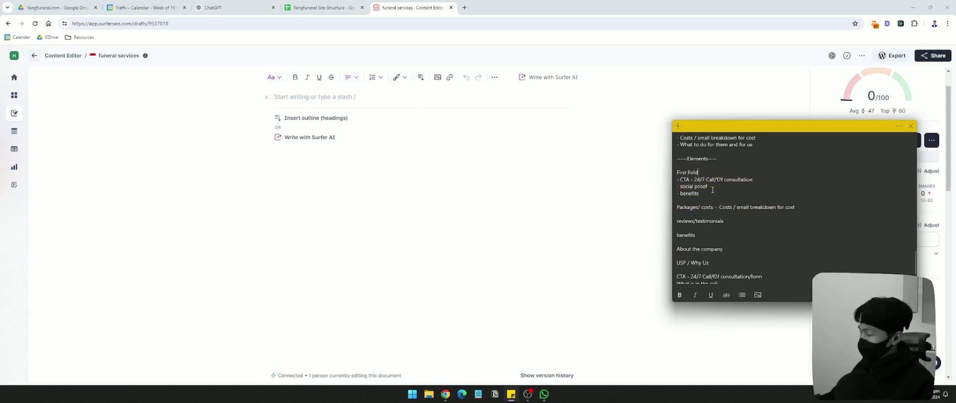
click(774, 171)
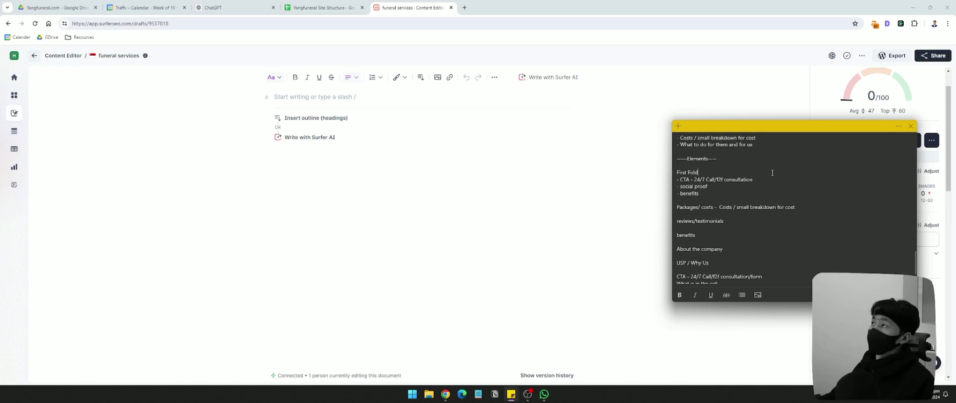